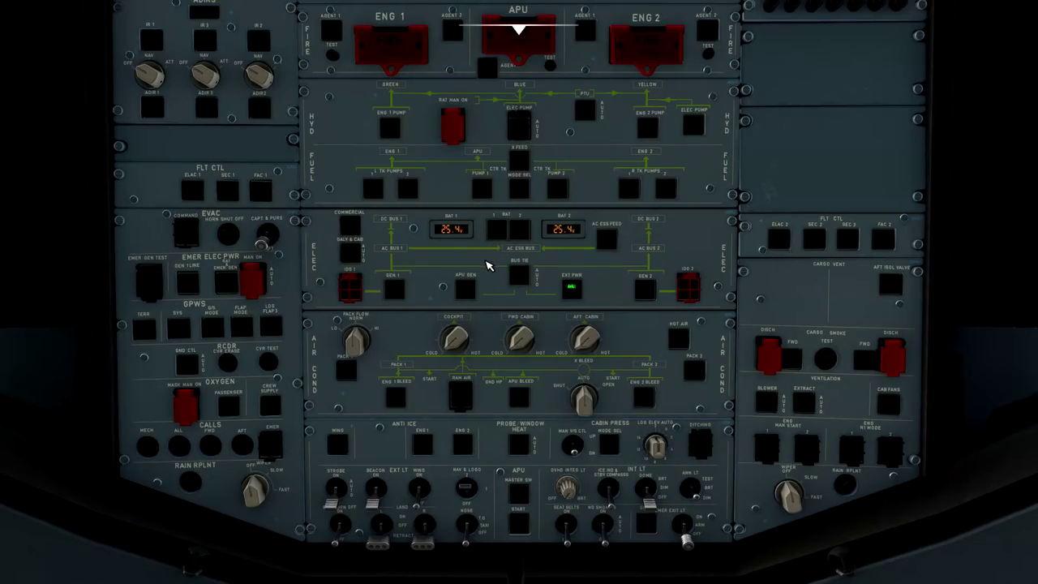
- Switch on the BAT 1 and BAT 2 pushbuttons so their OFF lights go out
scroll(487, 269, "up", 5)
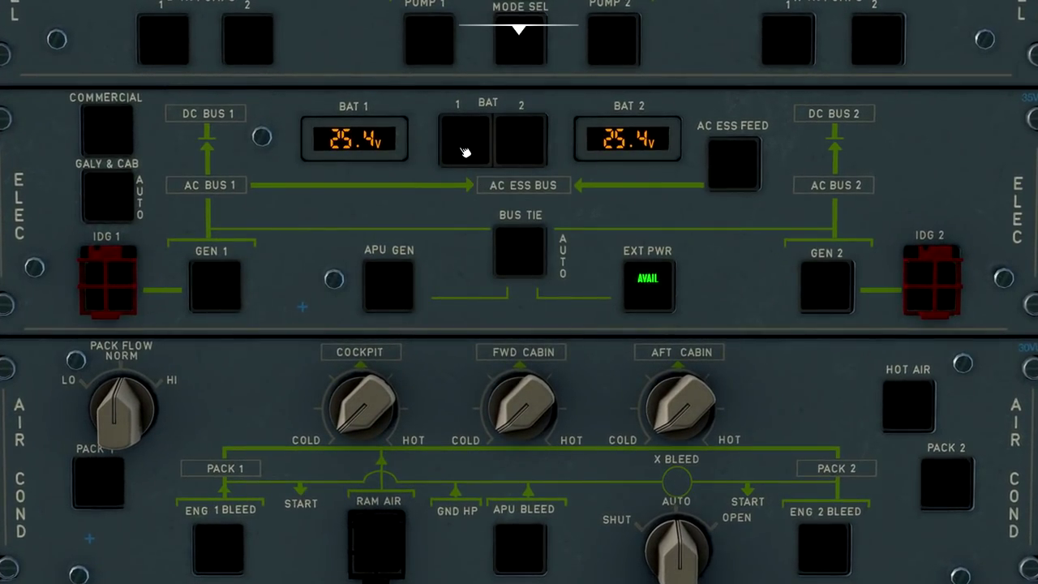
left_click(465, 151)
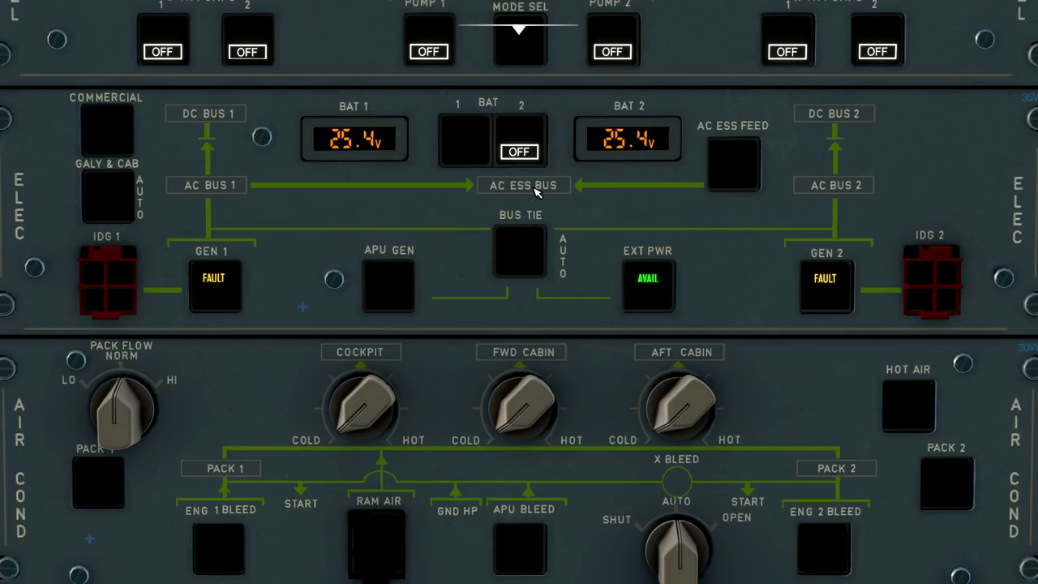
left_click(525, 155)
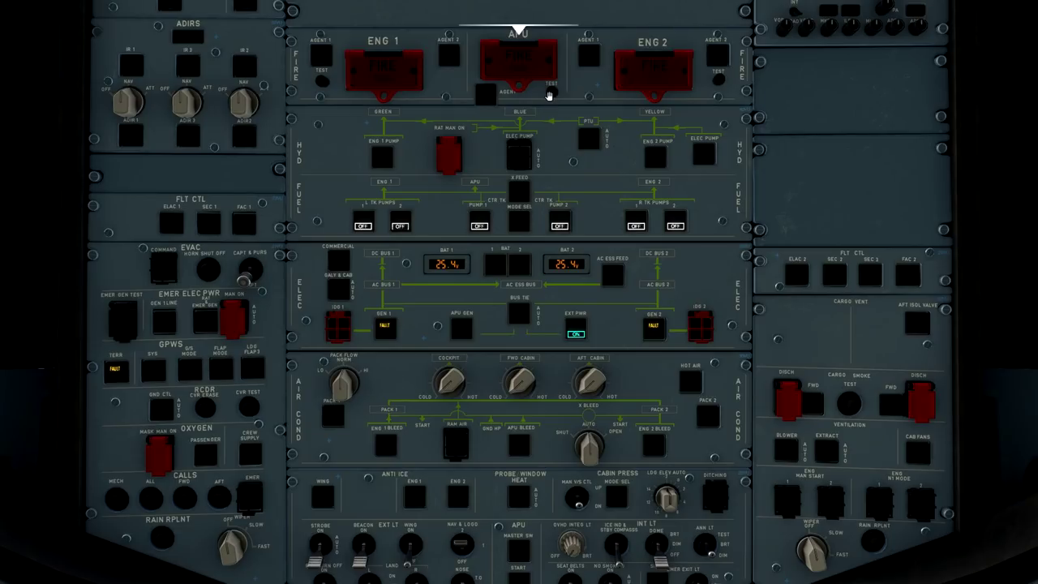
- Hold the APU FIRE TEST button to check the APU fire warning lights
left_click(550, 94)
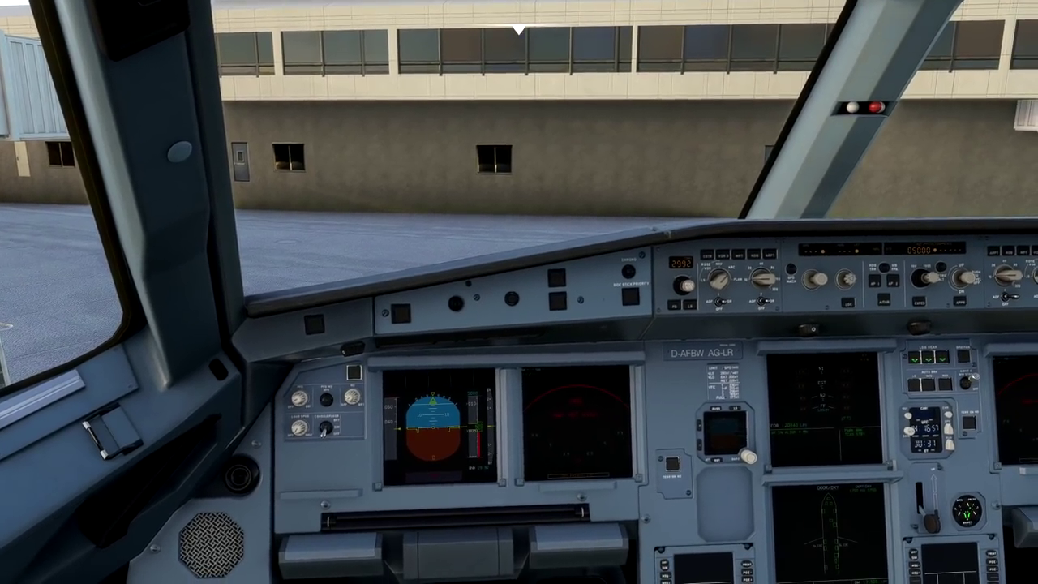
- Turn up the captain's and first officer's PFD and ND brightness knobs
left_click(310, 401)
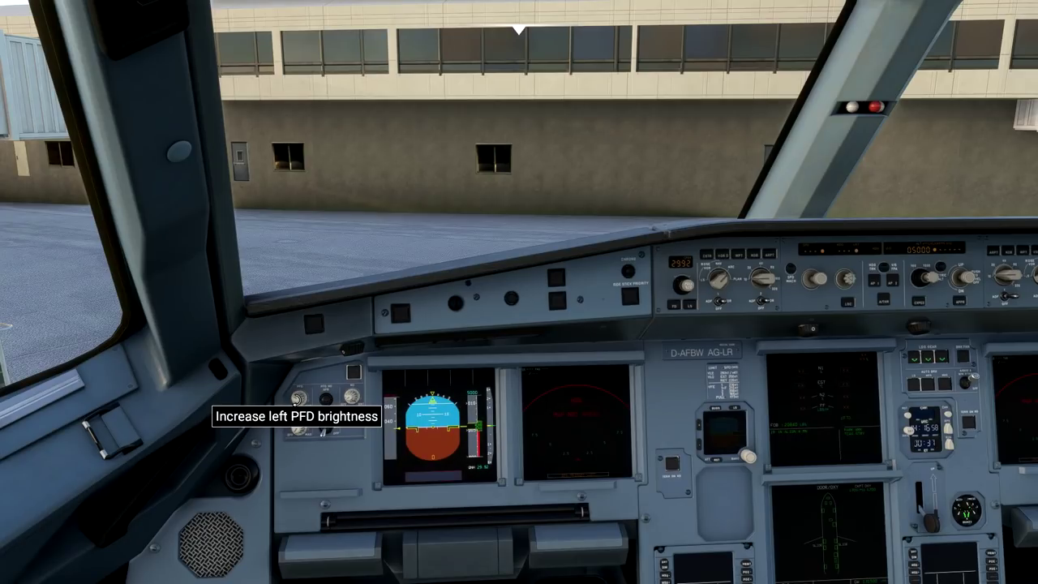
left_click(311, 401)
scroll(352, 397, "up", 3)
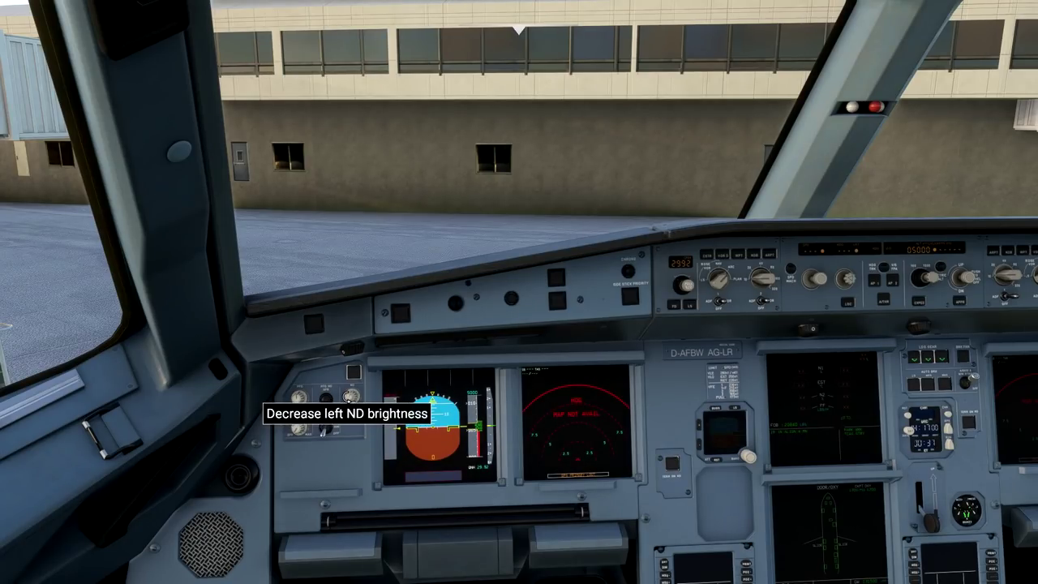
key("ctrl+space")
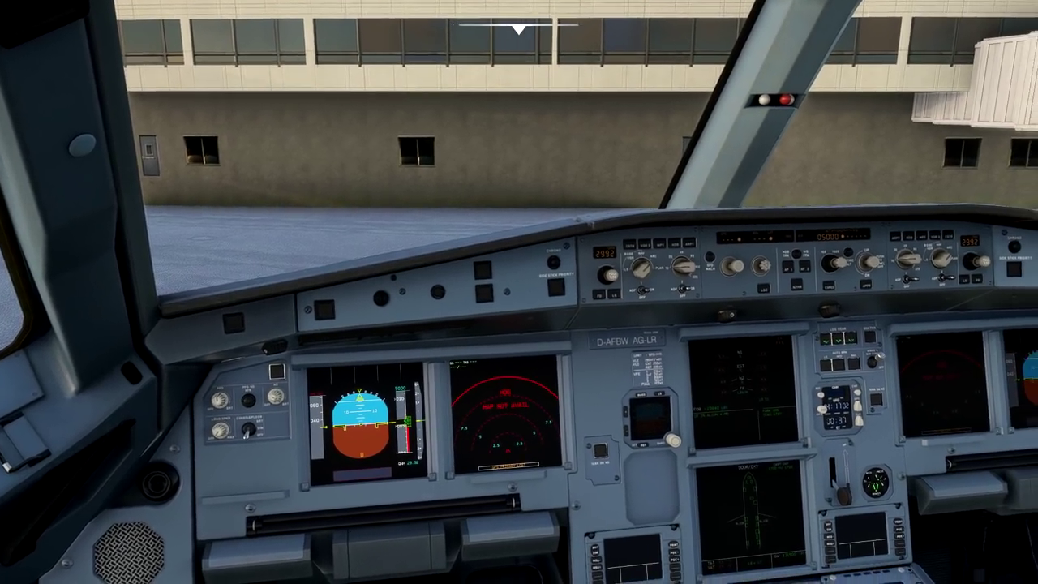
scroll(944, 326, "up", 3)
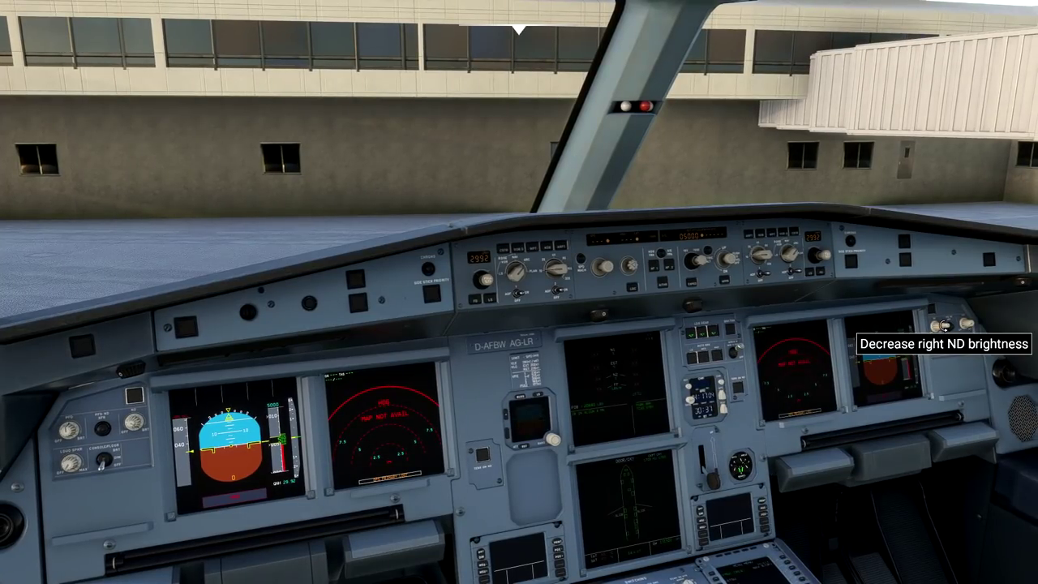
scroll(965, 325, "up", 3)
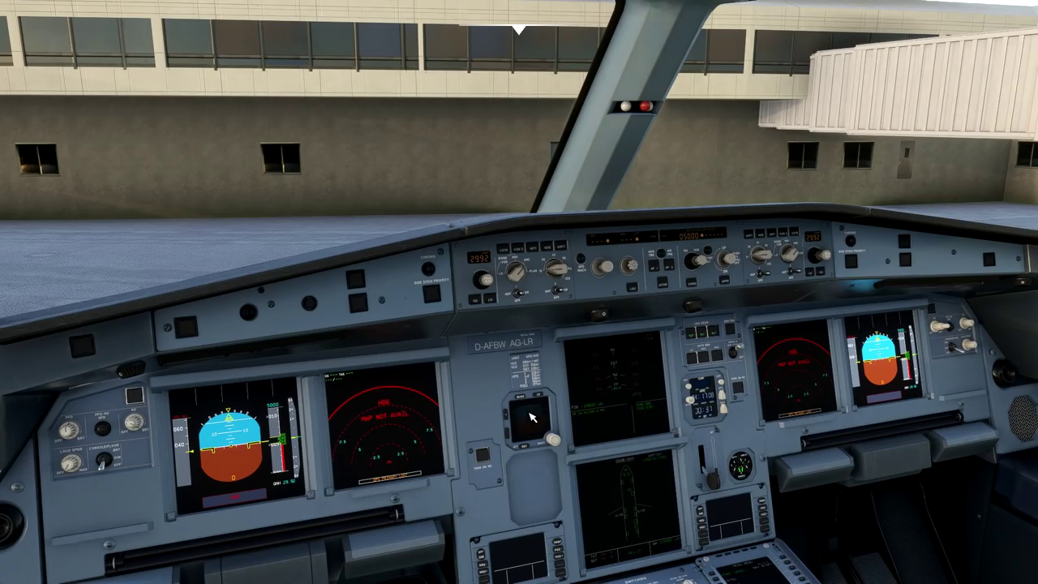
- Raise the ECAM brightness and INTEG LT knobs on the centre pedestal
key("ctrl+space")
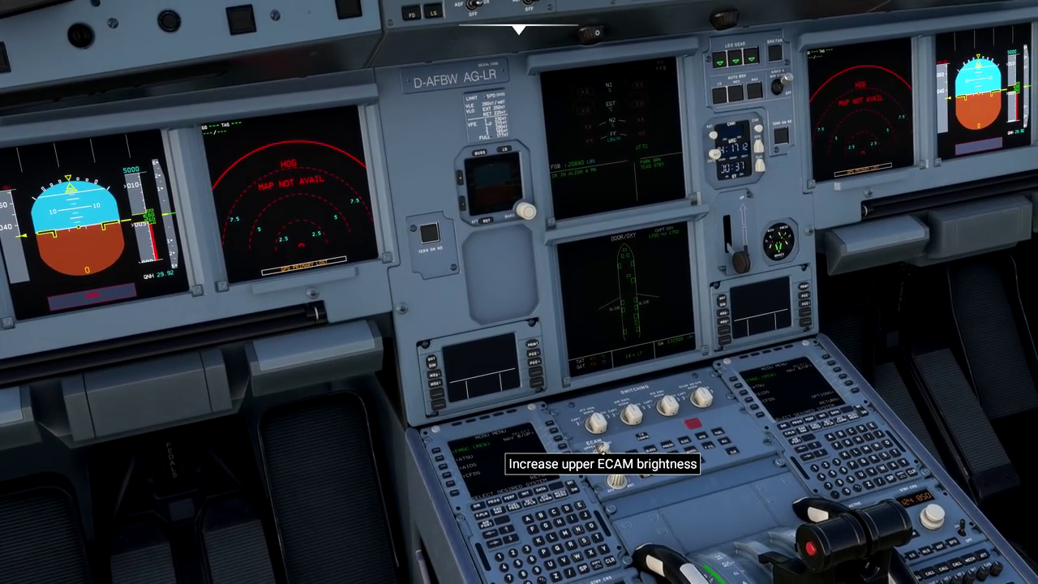
scroll(601, 447, "up", 5)
scroll(619, 479, "up", 5)
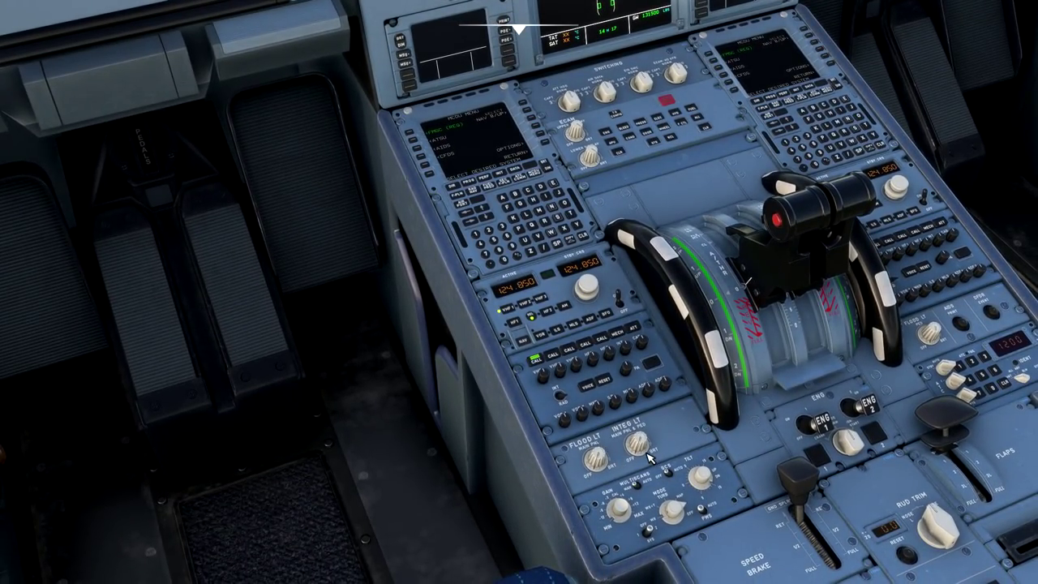
scroll(639, 445, "up", 3)
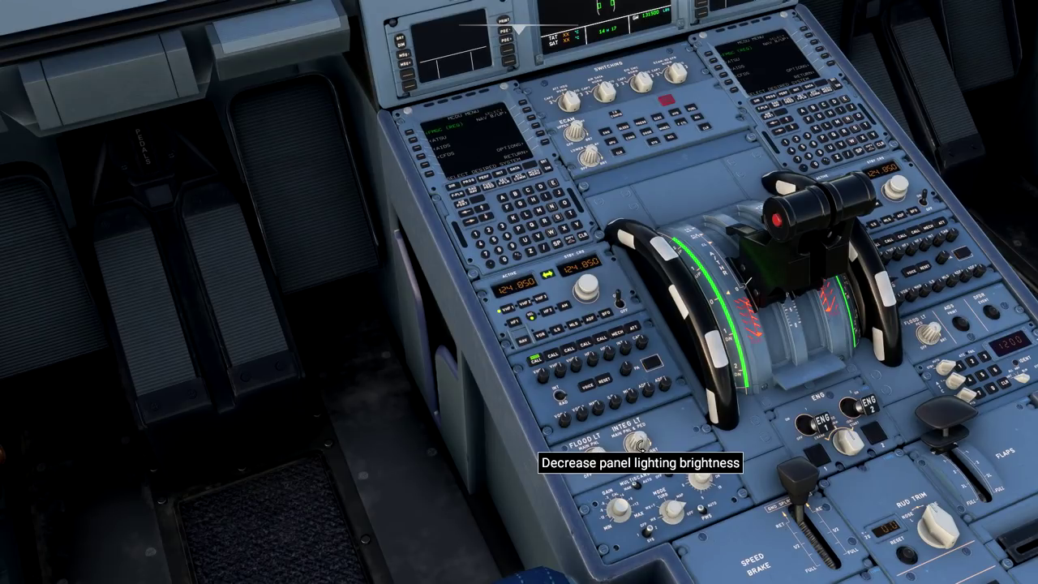
scroll(596, 457, "up", 2)
scroll(596, 456, "down", 2)
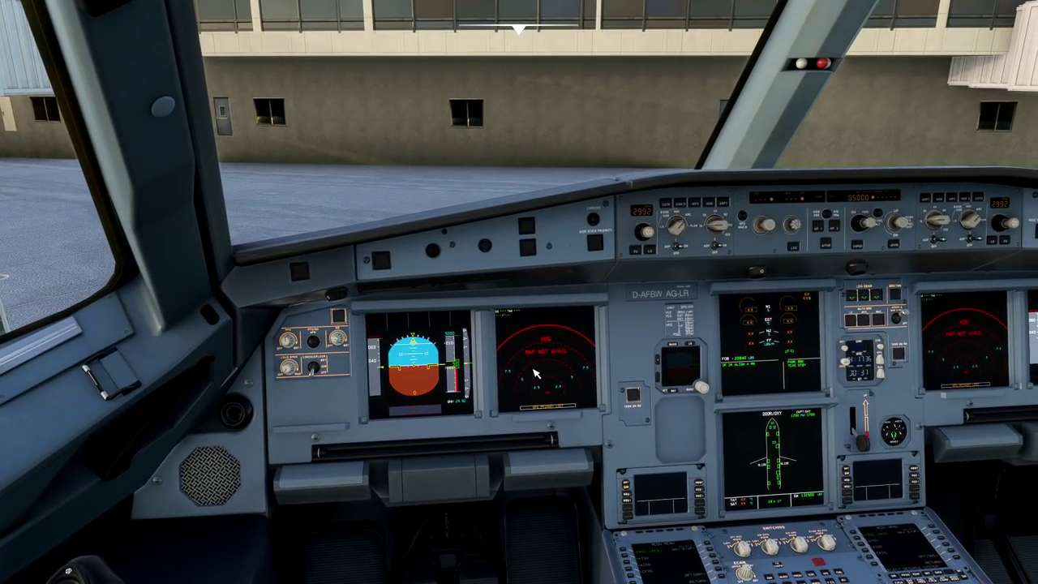
- Pop out the upper ECAM engine display
left_click(766, 373, "alt")
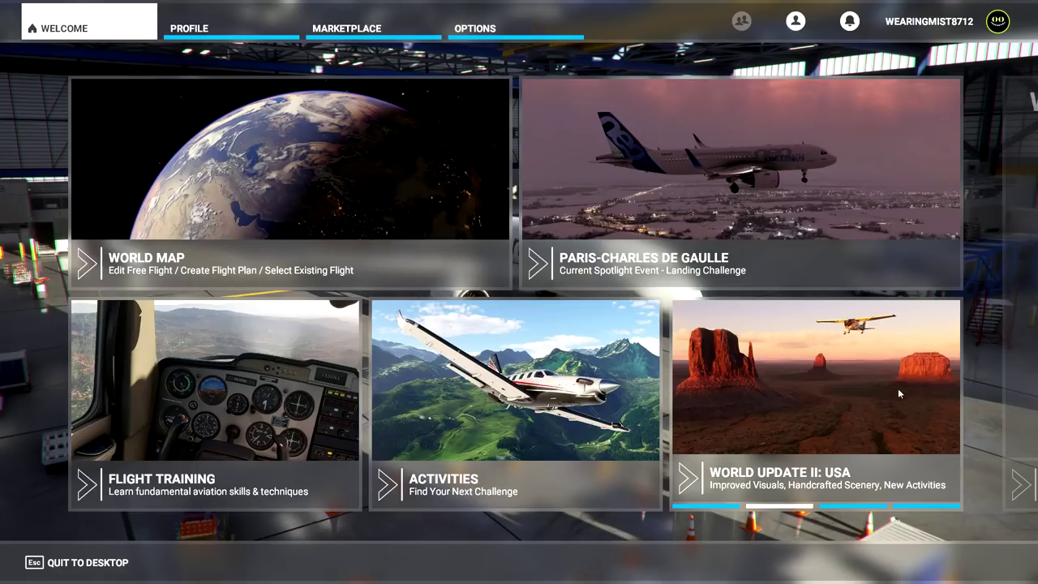
- On the World Map, choose KDFW Dallas-Fort Worth as the departure airport
left_click(354, 222)
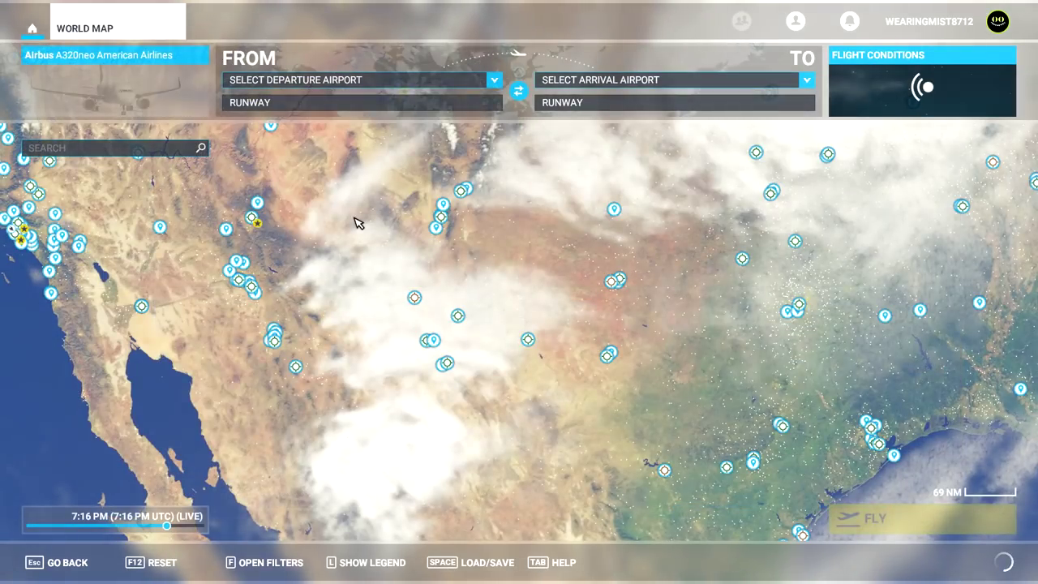
left_click(272, 81)
left_click(271, 138)
- Set KDFW Gate C 16 as the departure parking spot
scroll(540, 290, "up", 10)
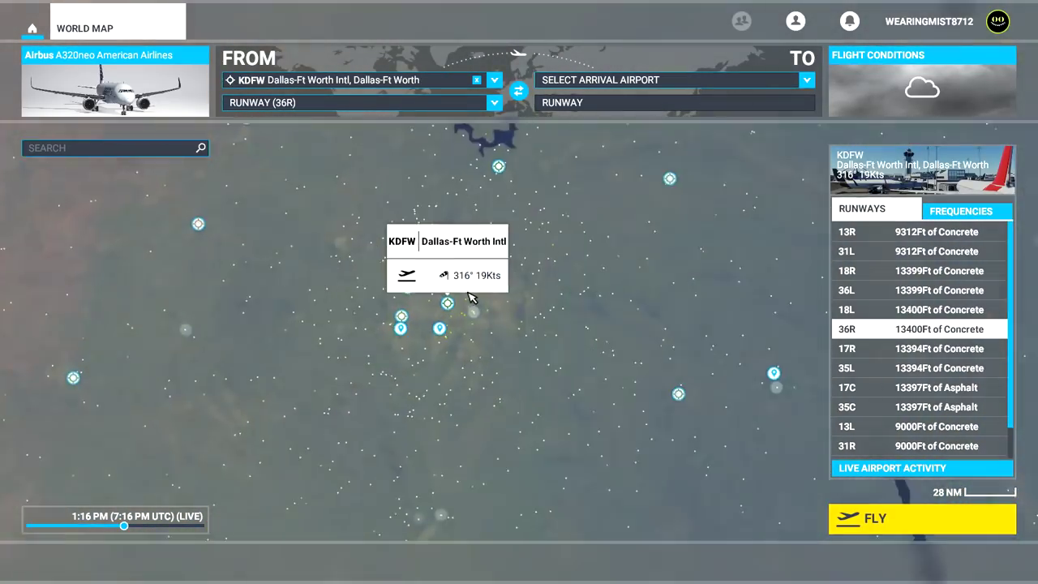
left_click_drag(381, 274, 104, 274)
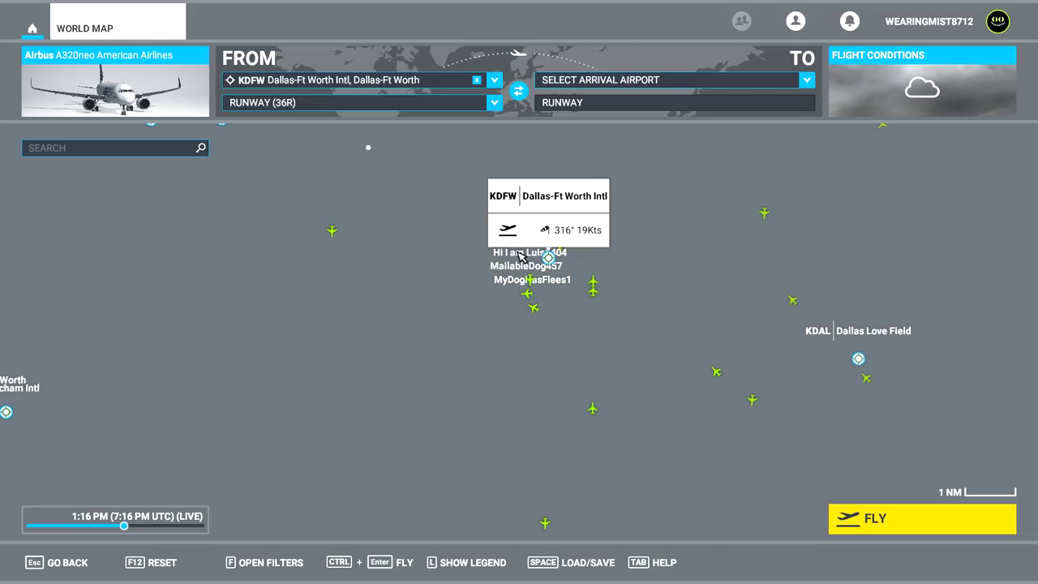
scroll(586, 226, "up", 5)
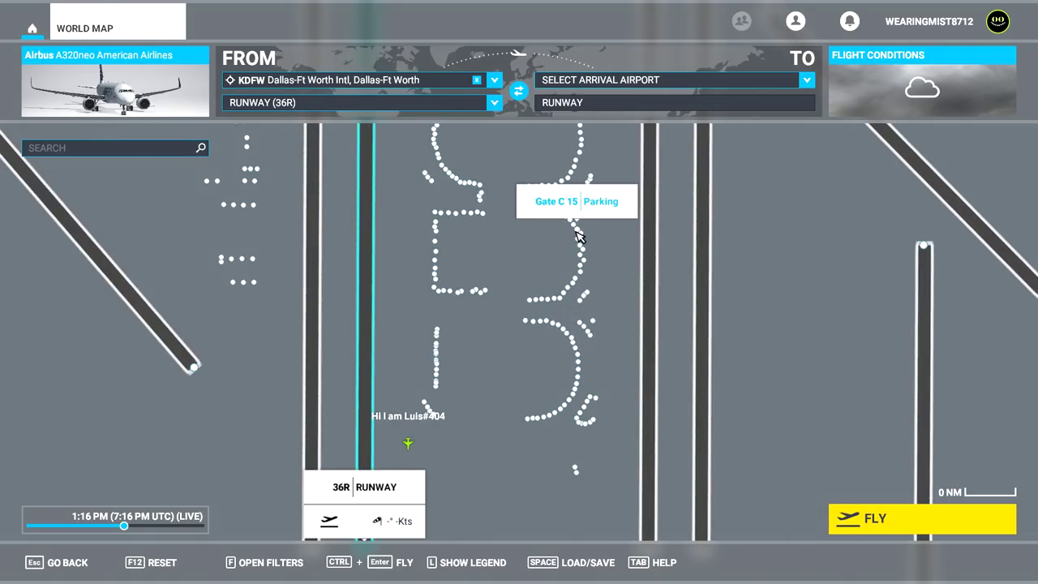
left_click(578, 236)
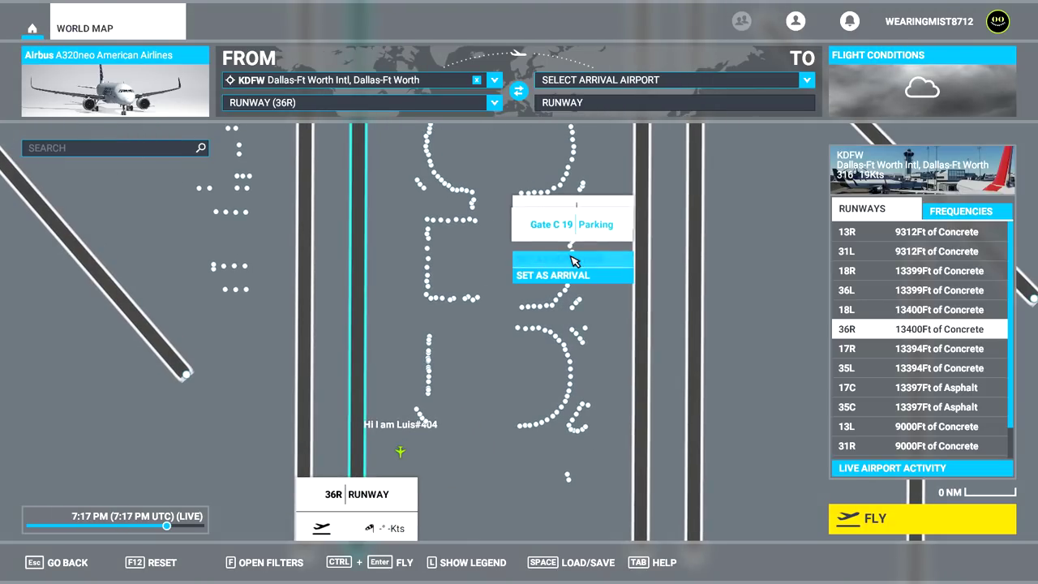
left_click(573, 260)
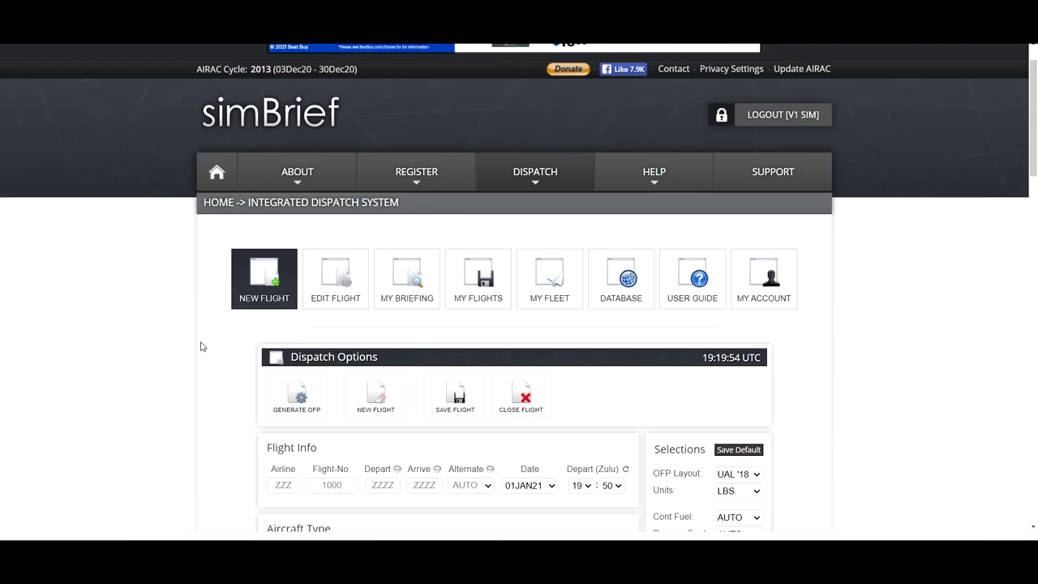
scroll(202, 347, "down", 1)
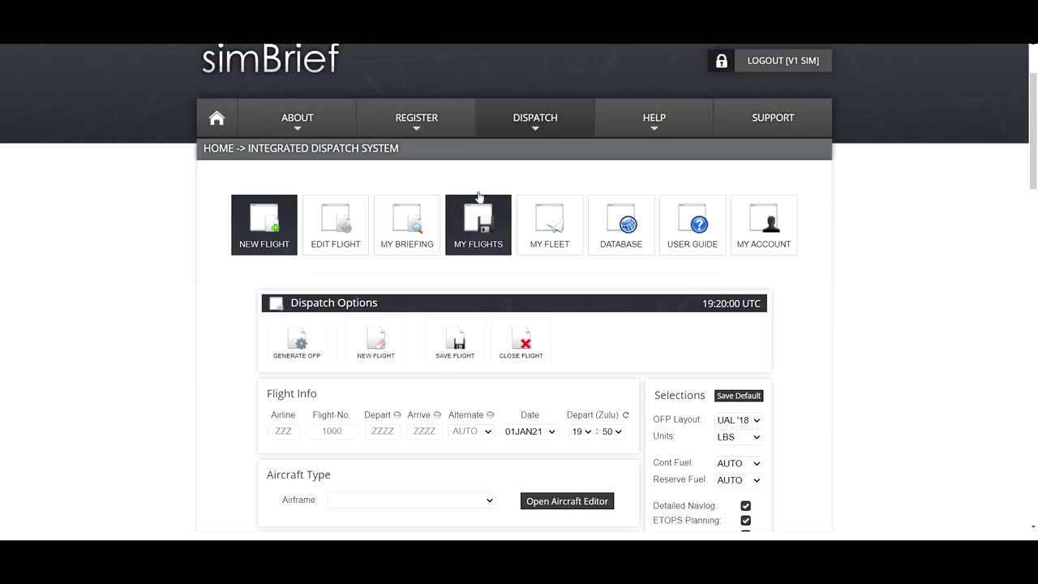
- Enter airline AAL and flight number 577 in Flight Info
mouse_move(535, 126)
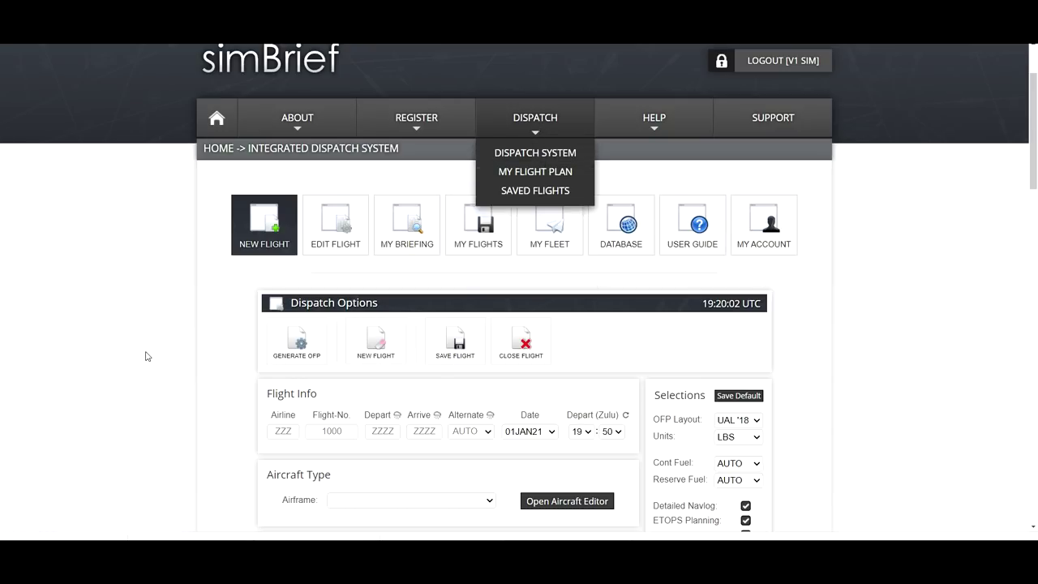
scroll(154, 334, "down", 2)
scroll(154, 334, "down", 1)
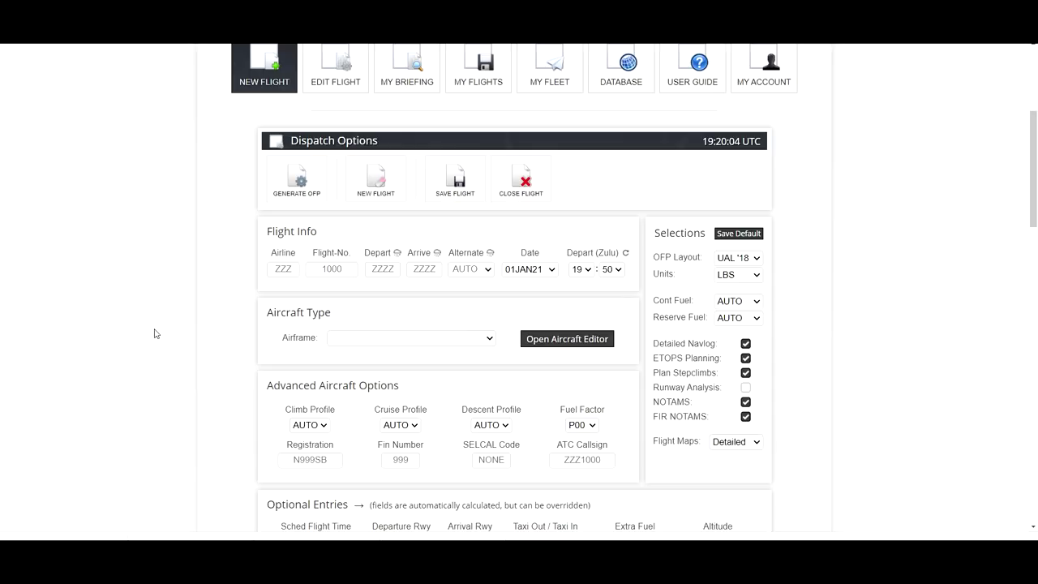
left_click(286, 270)
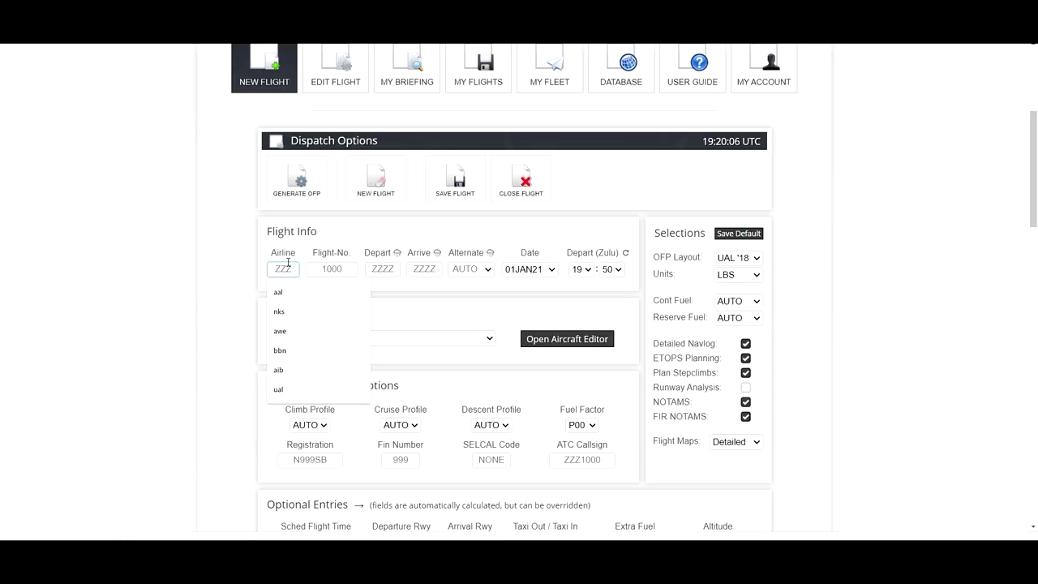
type("aa")
left_click(280, 292)
left_click(330, 269)
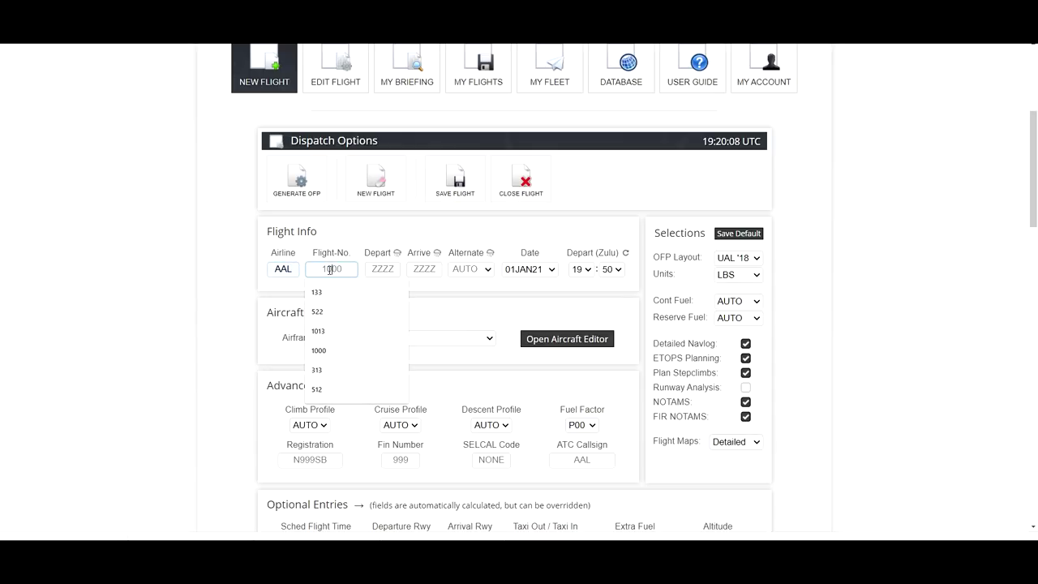
type("5")
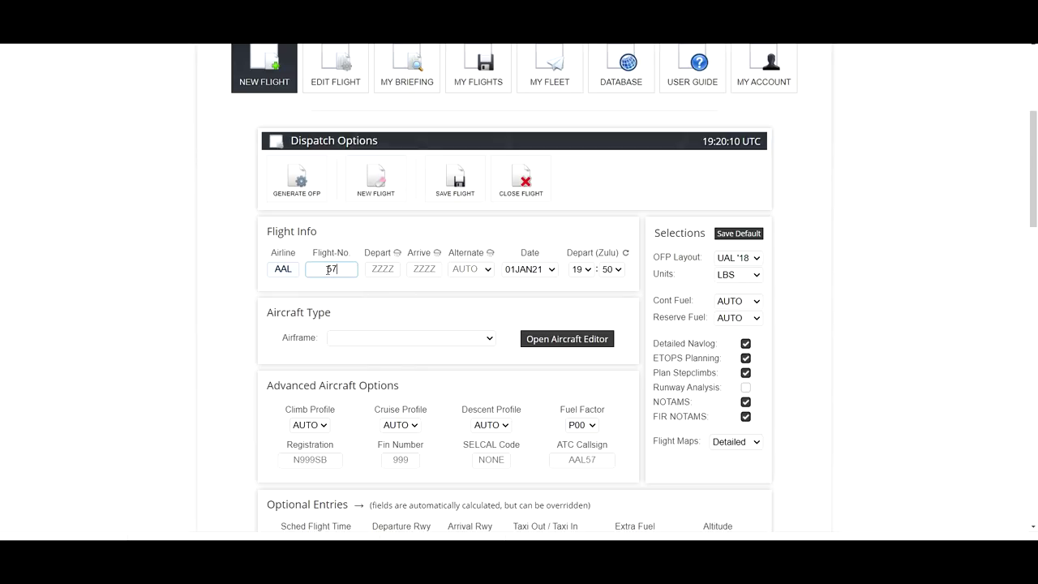
type("7")
- Set departure KDFW, arrival KPHX and alternate NONE
left_click(366, 267)
type("KDFW")
left_click(420, 270)
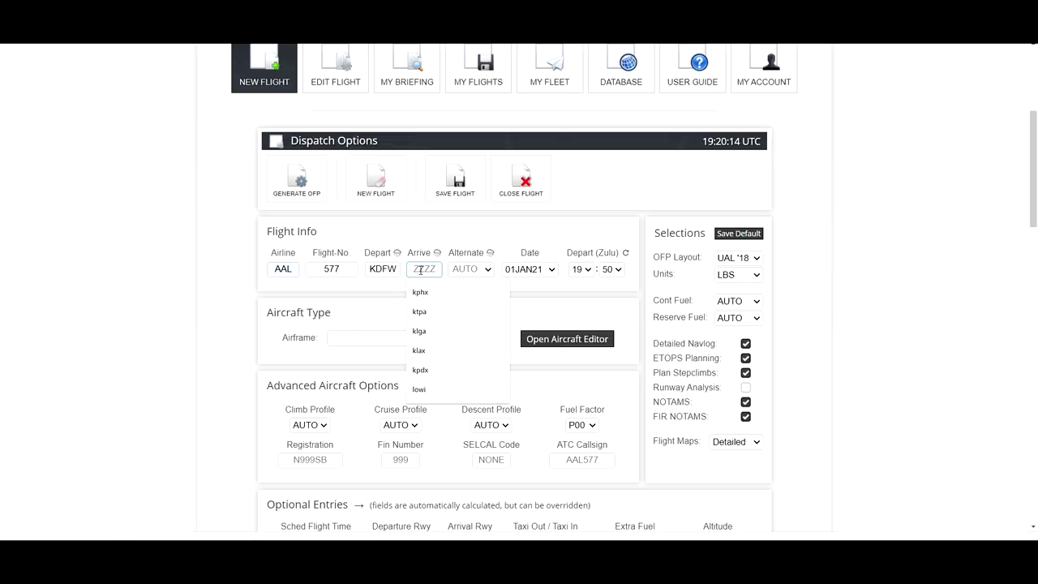
left_click(422, 292)
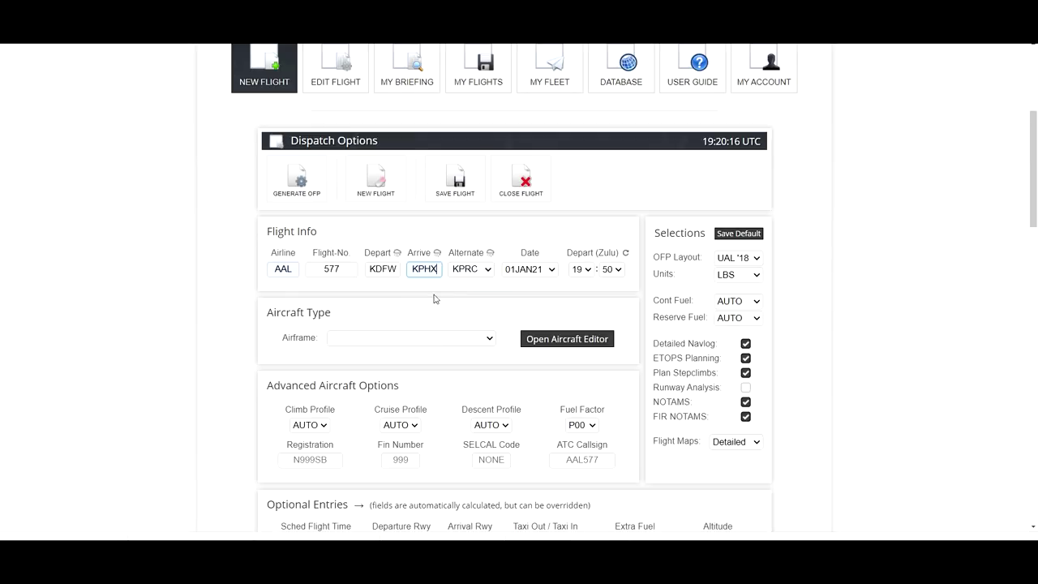
left_click(471, 269)
left_click(468, 306)
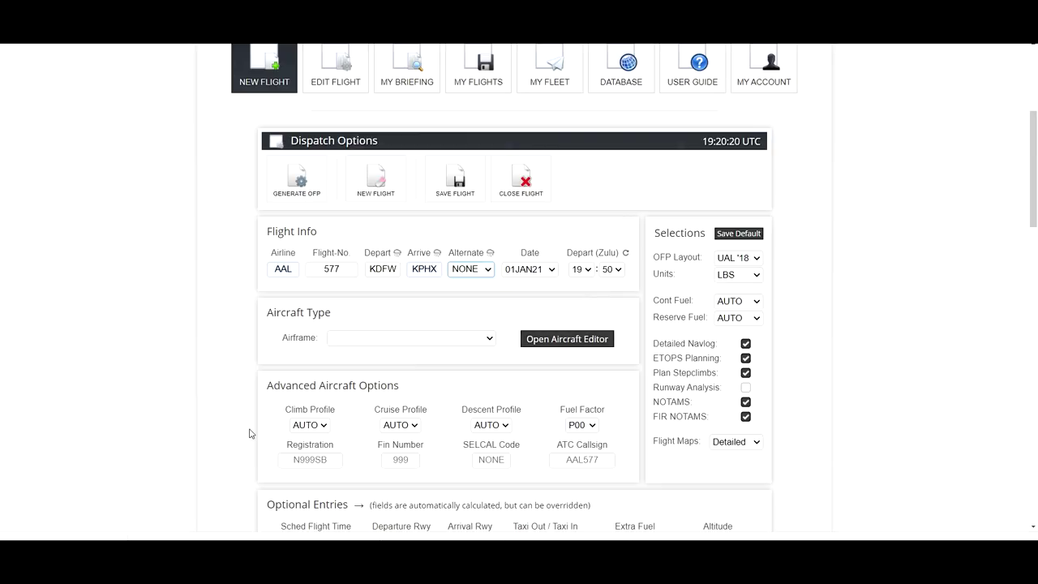
- Choose the A320-200 as the airframe
scroll(250, 432, "down", 2)
left_click(491, 230)
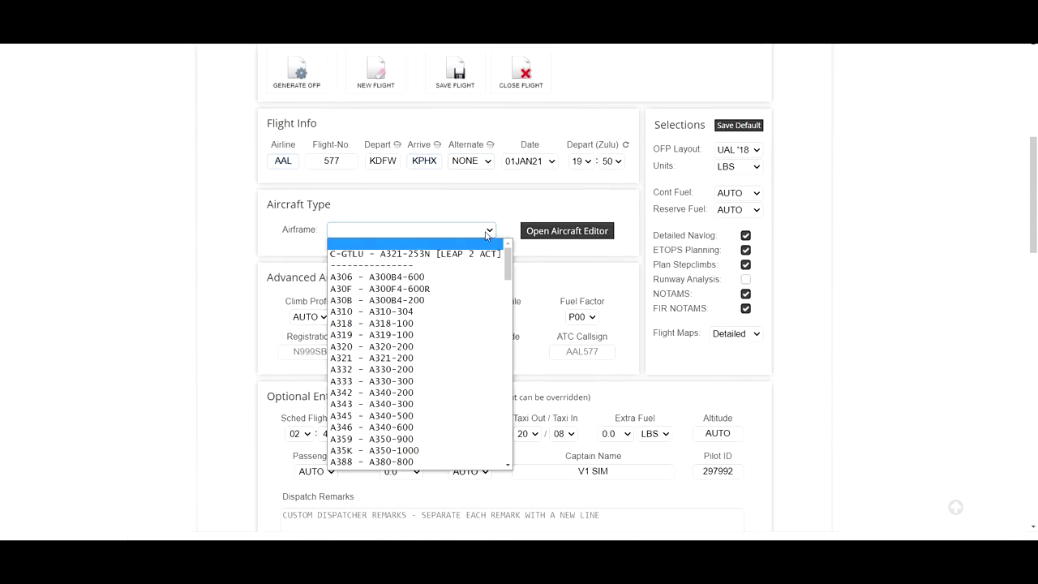
left_click(378, 349)
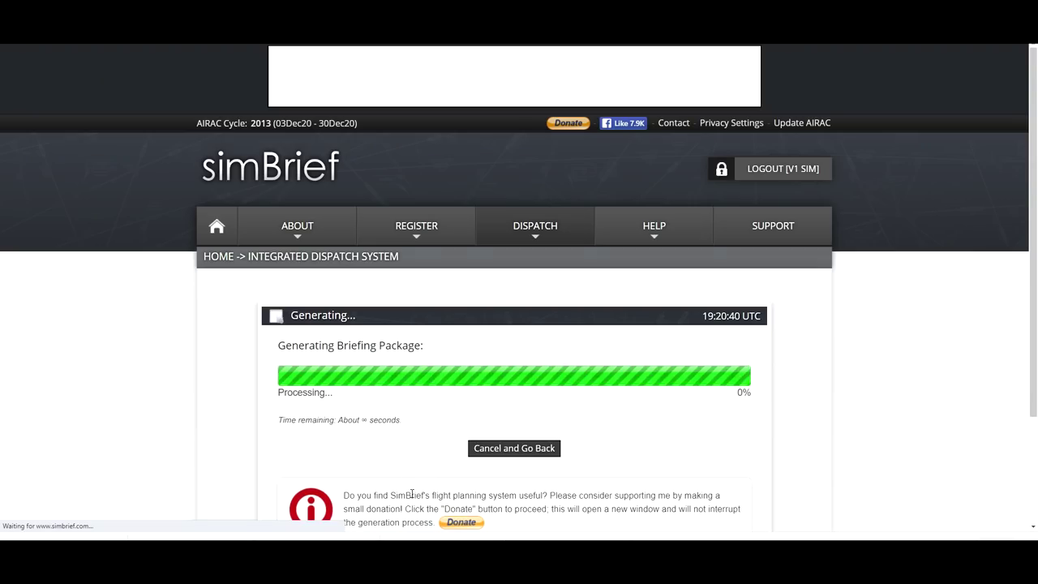
- Scroll to the OFP Summary showing FL360 and 16710 lbs block fuel
scroll(129, 412, "down", 1)
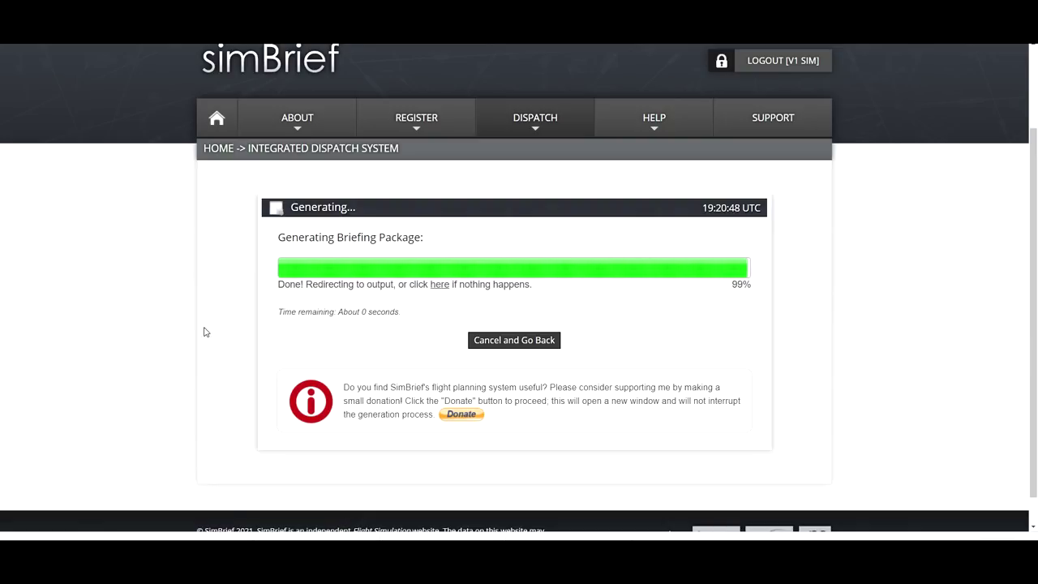
scroll(203, 332, "down", 4)
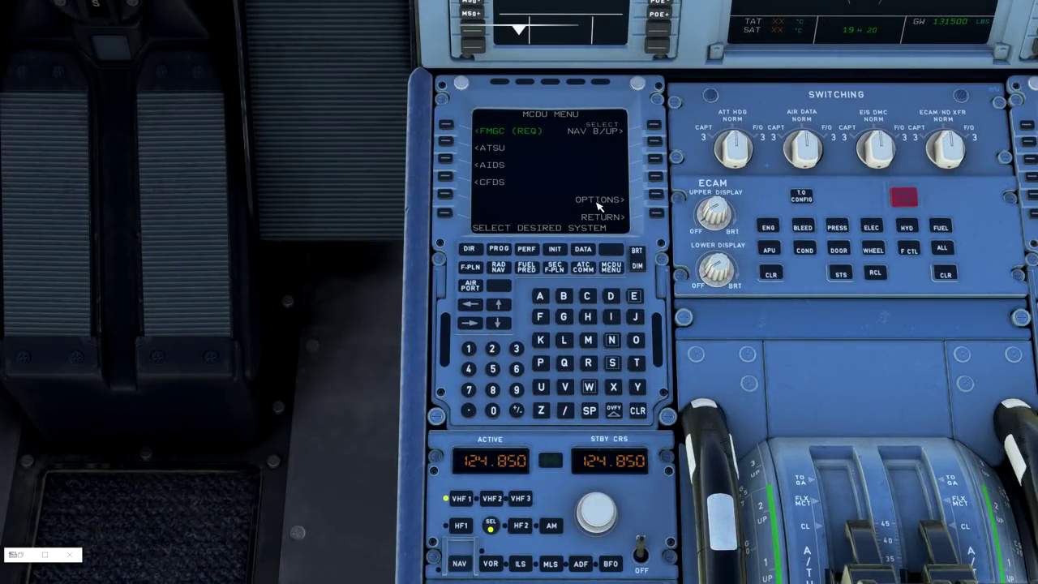
left_click(656, 202)
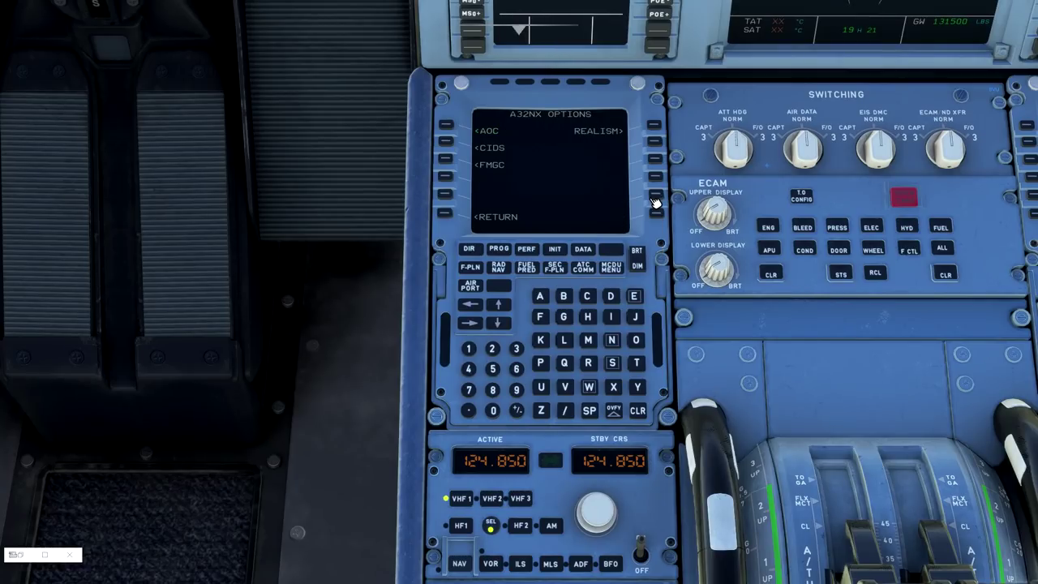
left_click(447, 128)
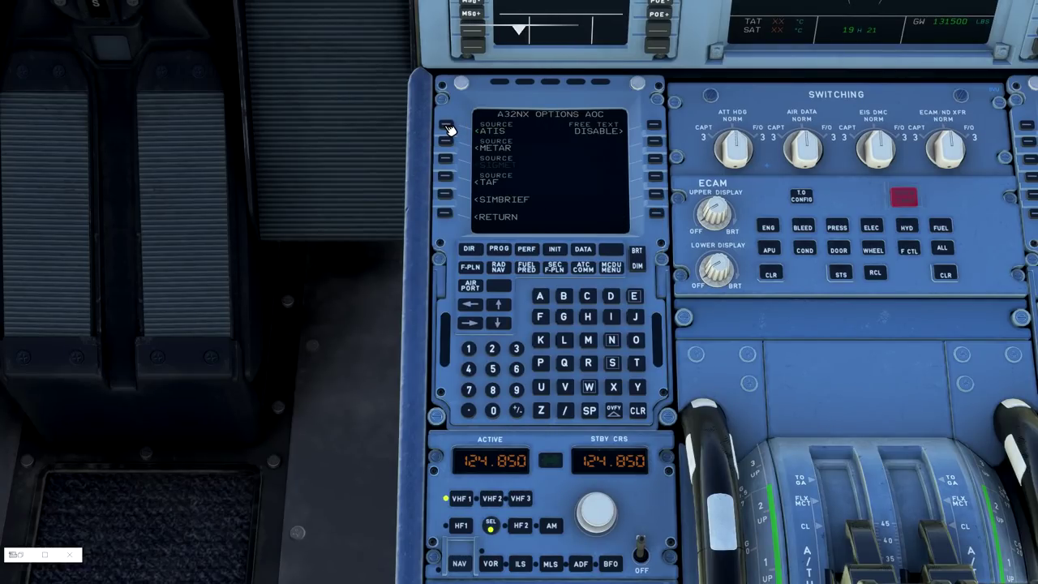
left_click(446, 199)
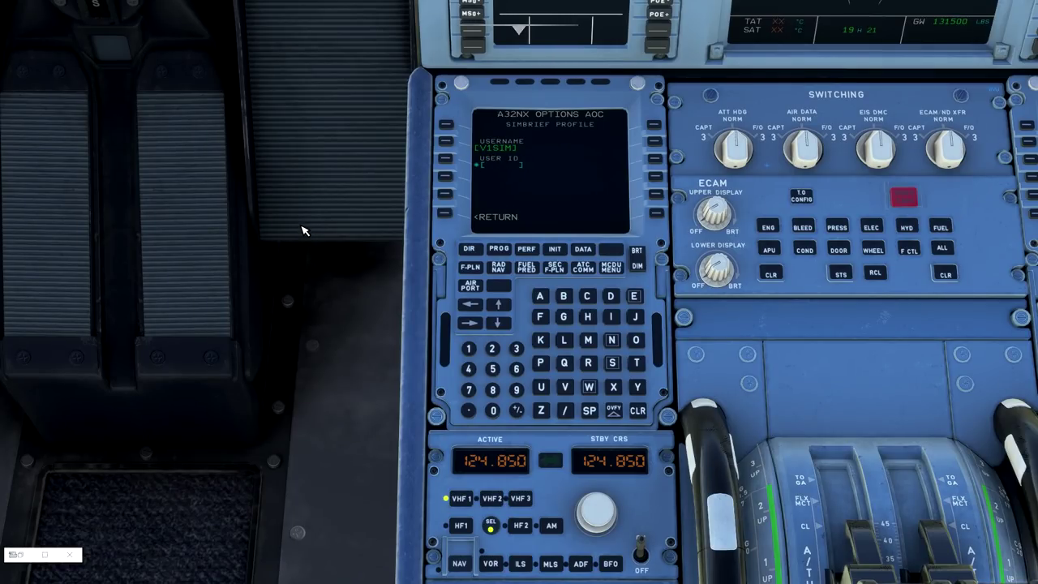
left_click(448, 216)
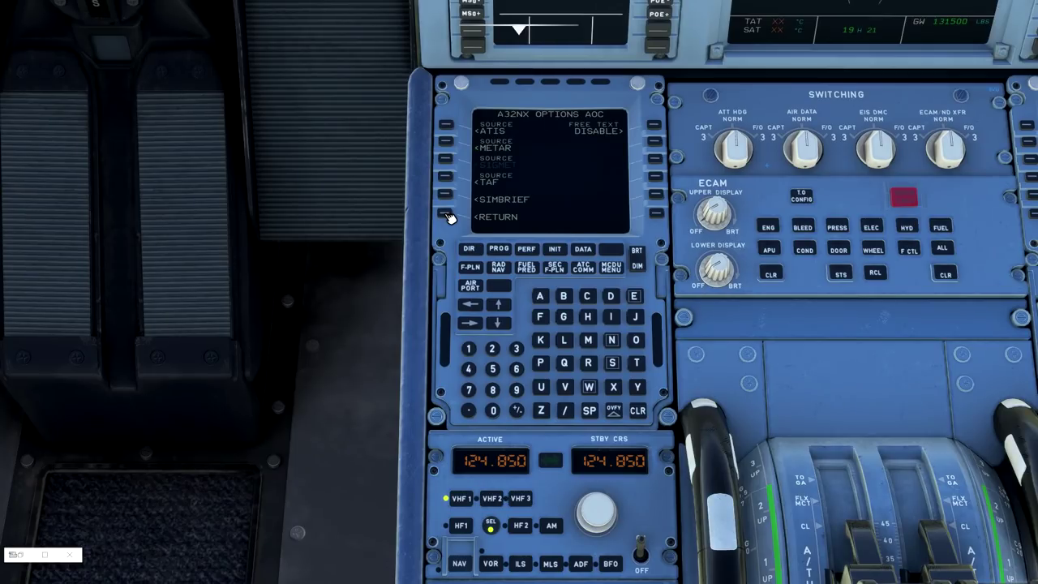
left_click(448, 217)
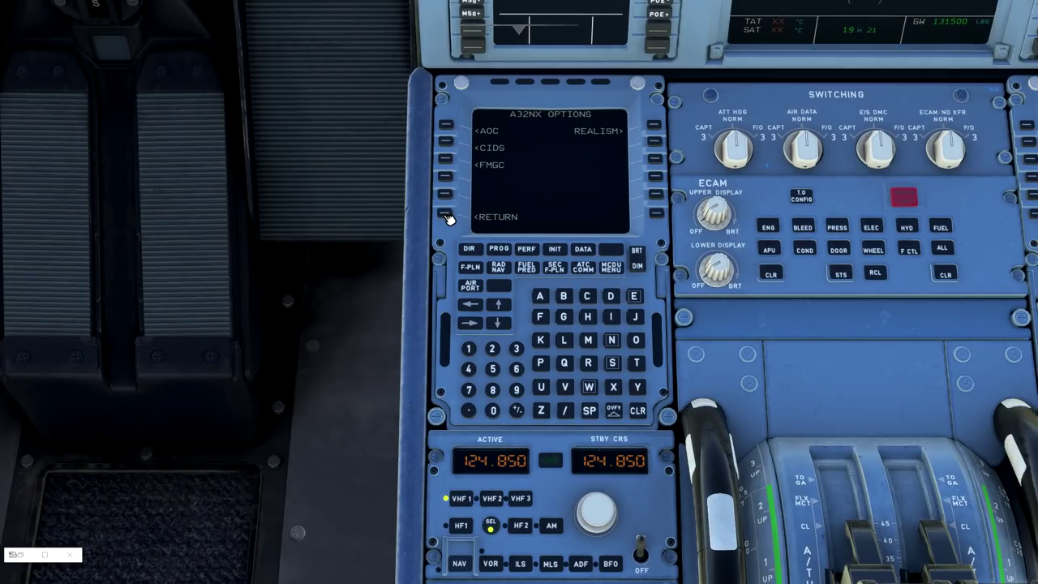
left_click(448, 217)
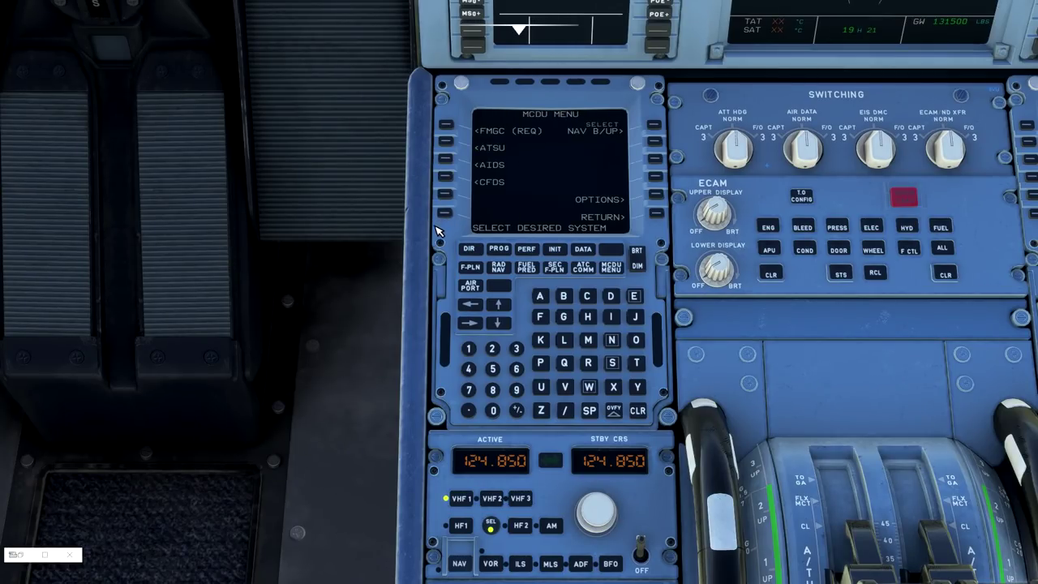
- Request INIT DATA under ATSU > AOC MENU > INIT/PRES to uplink AAL577 KDFW–KPHX, ETE 0210
left_click(448, 144)
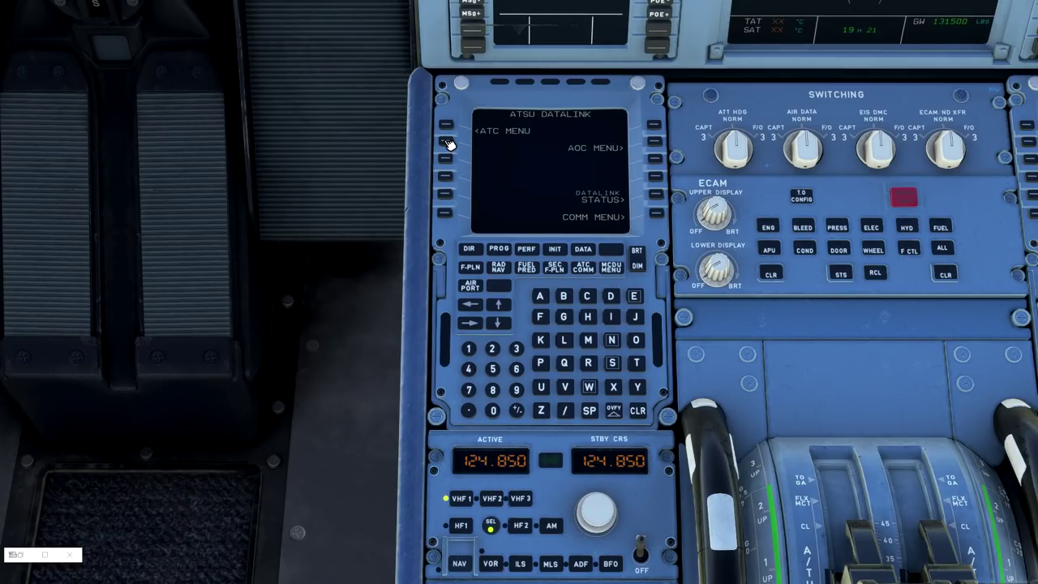
left_click(656, 144)
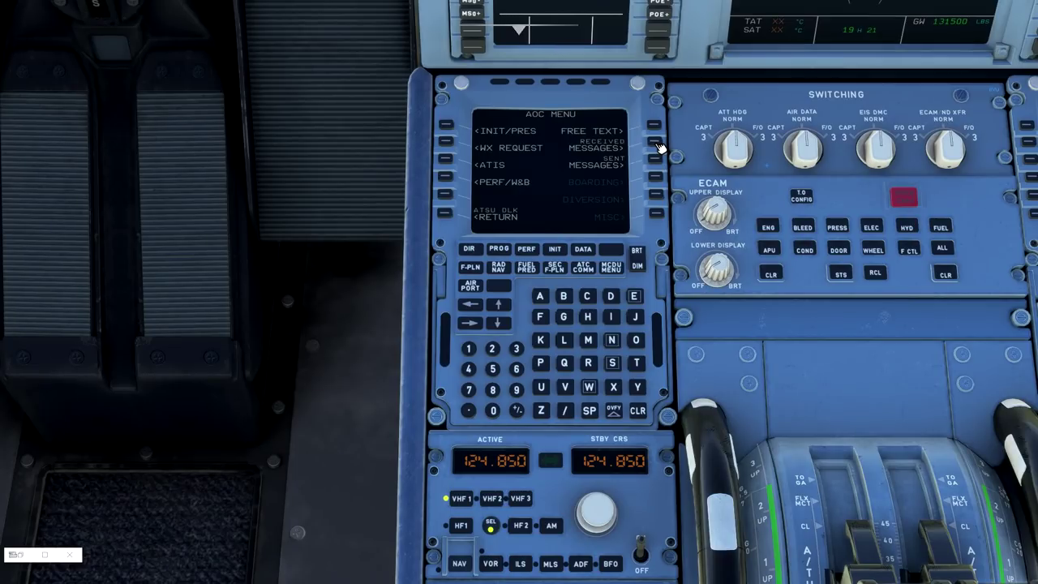
left_click(448, 126)
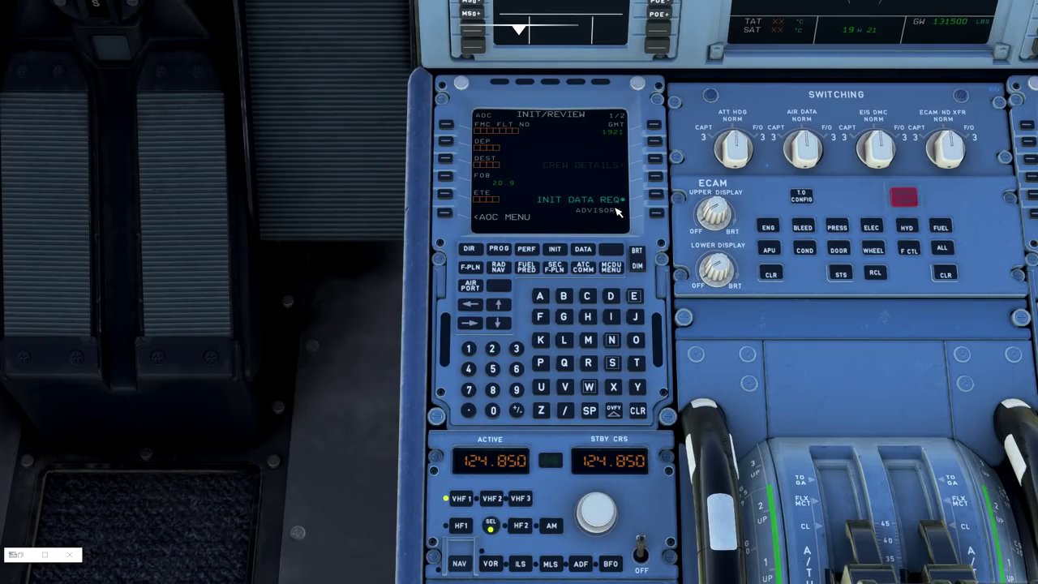
left_click(659, 197)
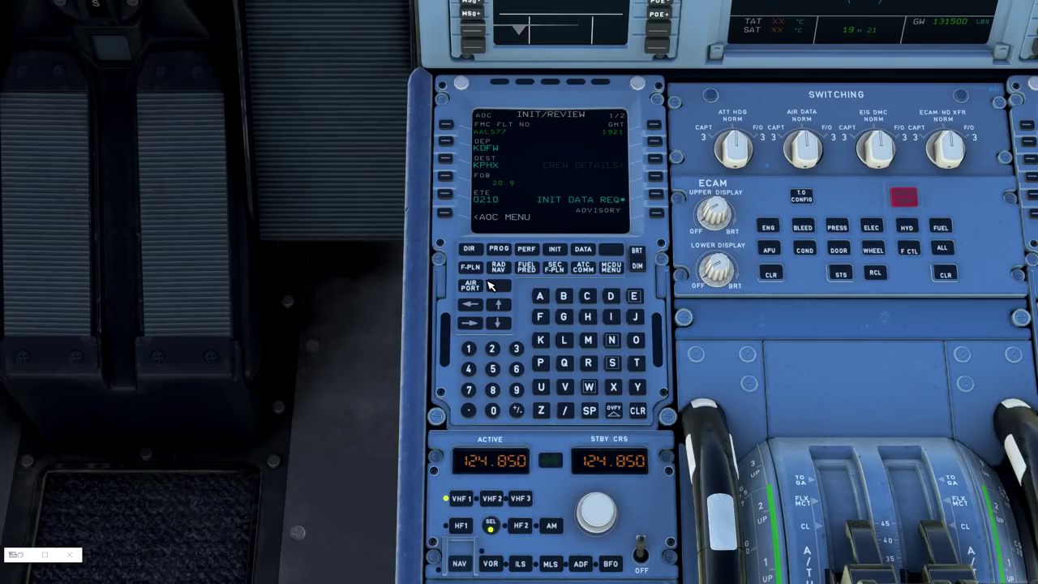
- Uplink the init route, clear NOT IN DATABASE, and view the 783 nm KDFW–KPHX flight plan
left_click(558, 253)
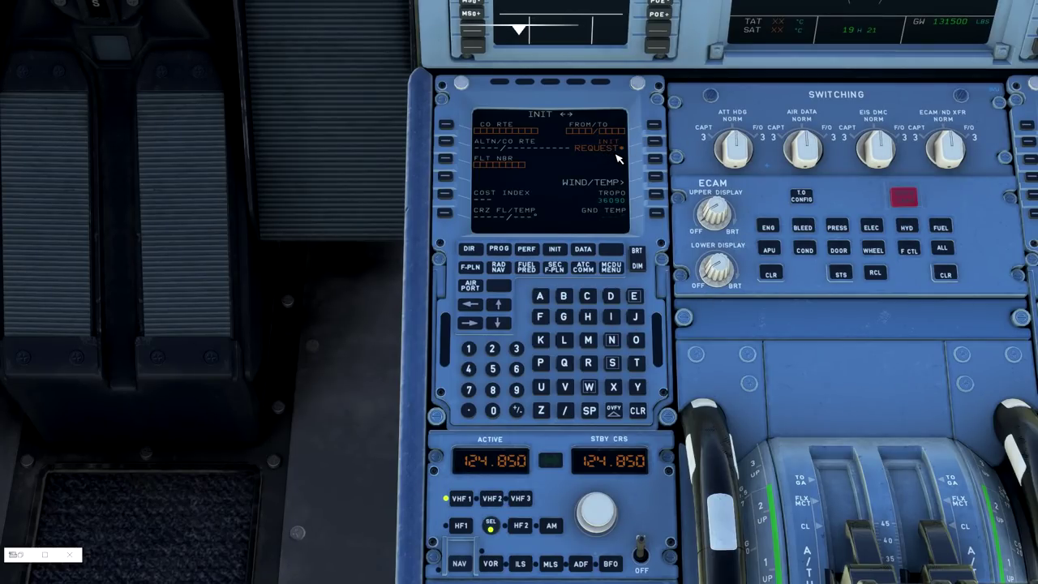
left_click(657, 144)
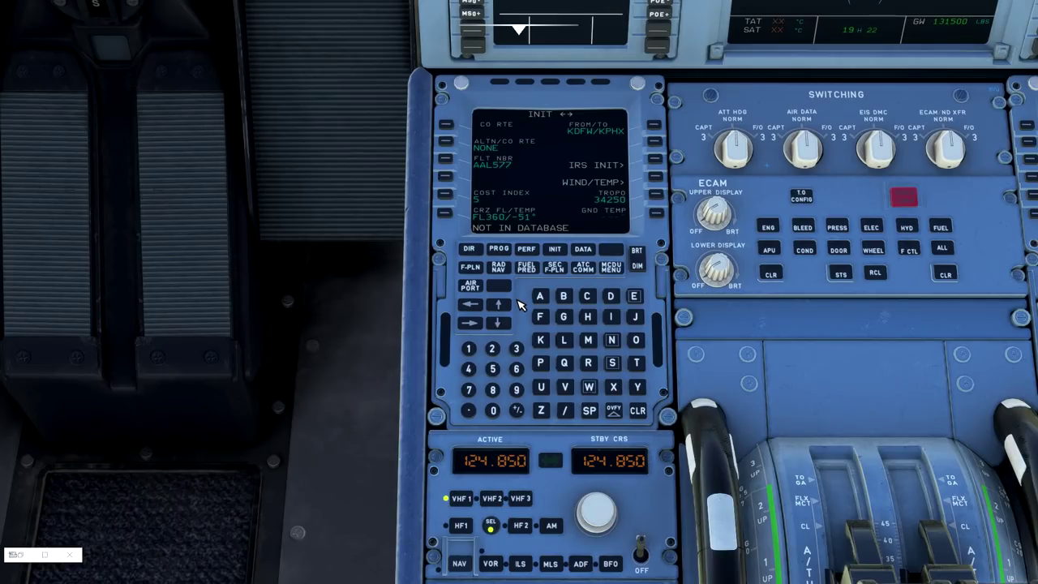
left_click(639, 412)
left_click(471, 267)
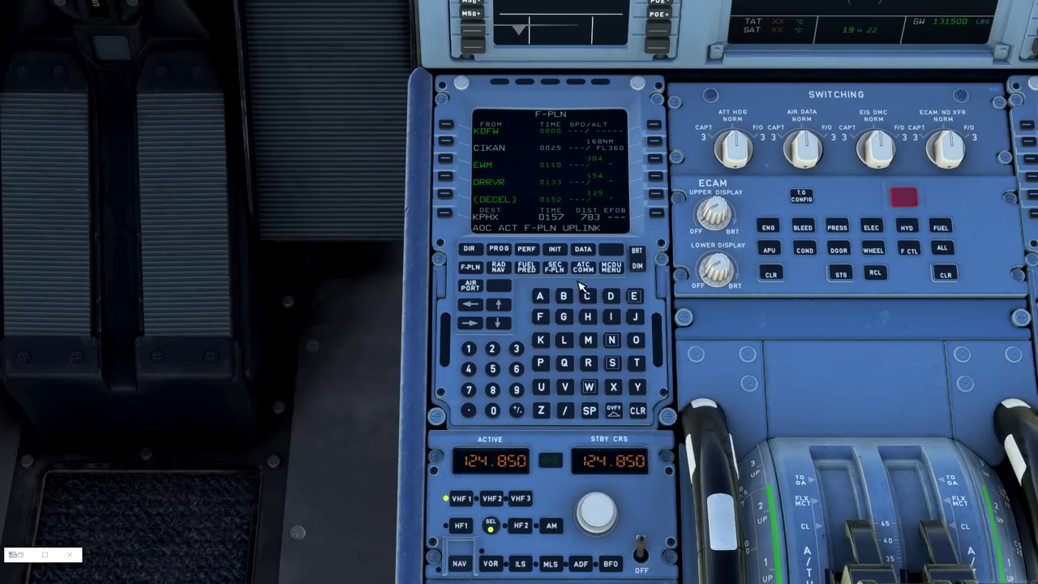
- Load the planned fuel and payload via AOC PERF/W&B so gross weight reaches 148200
left_click(610, 270)
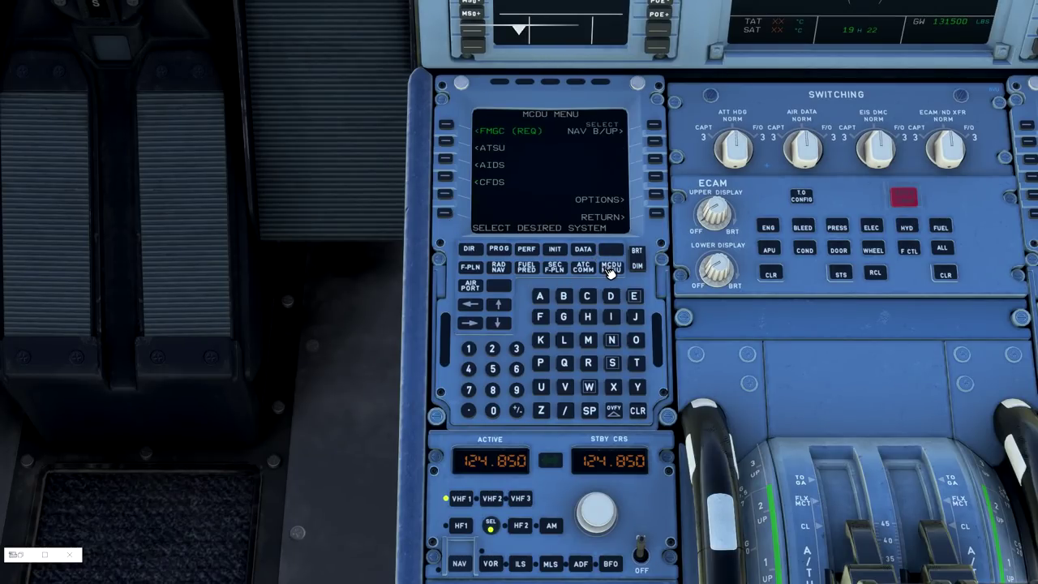
left_click(447, 145)
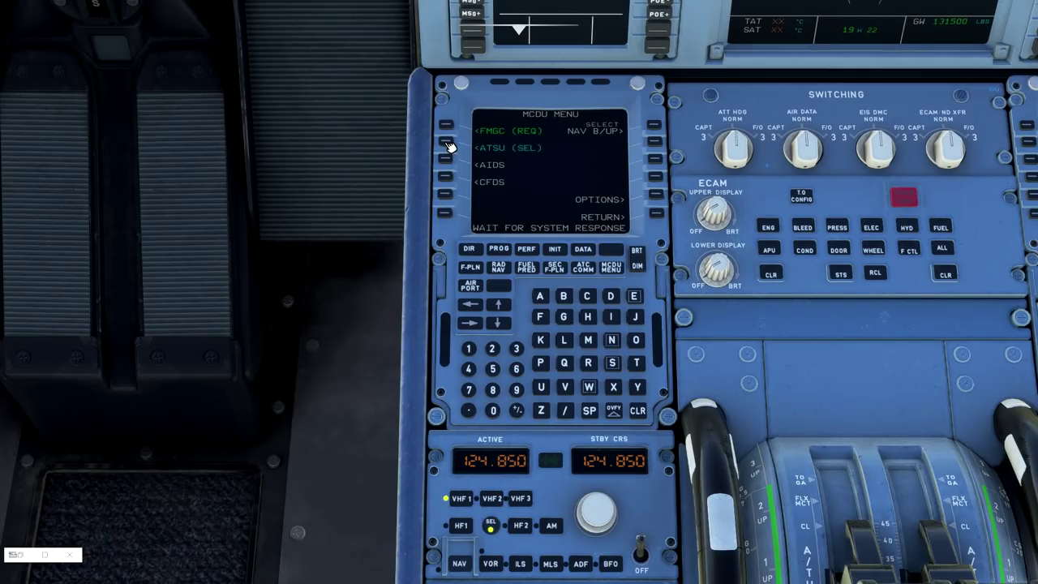
left_click(655, 146)
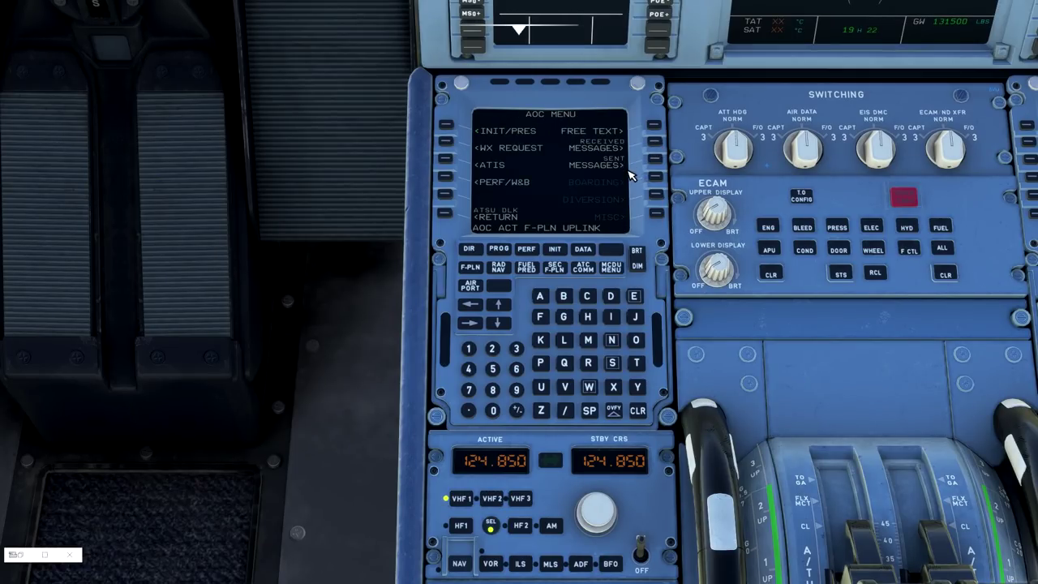
left_click(638, 412)
left_click(639, 413)
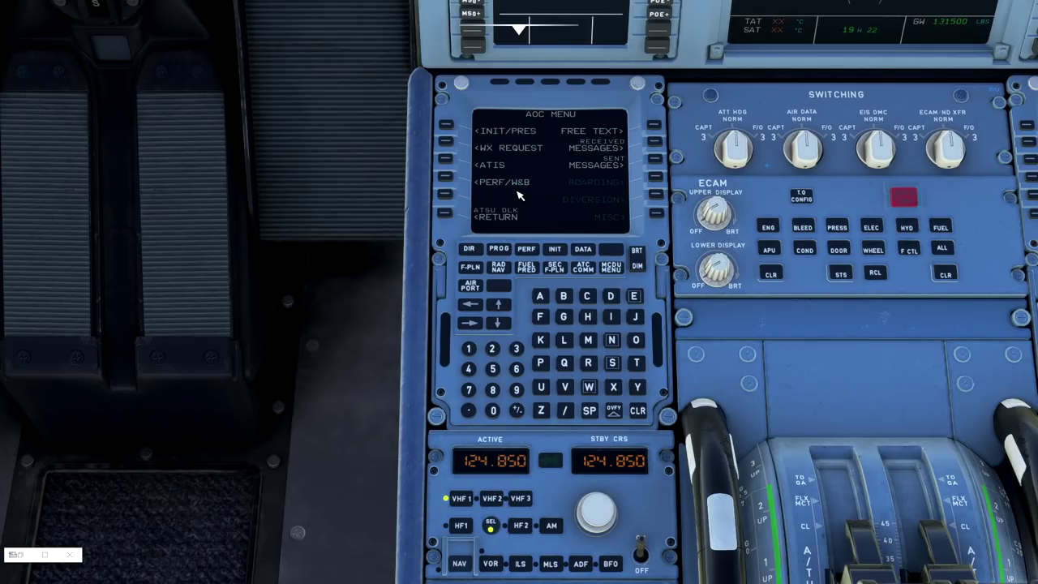
left_click(453, 178)
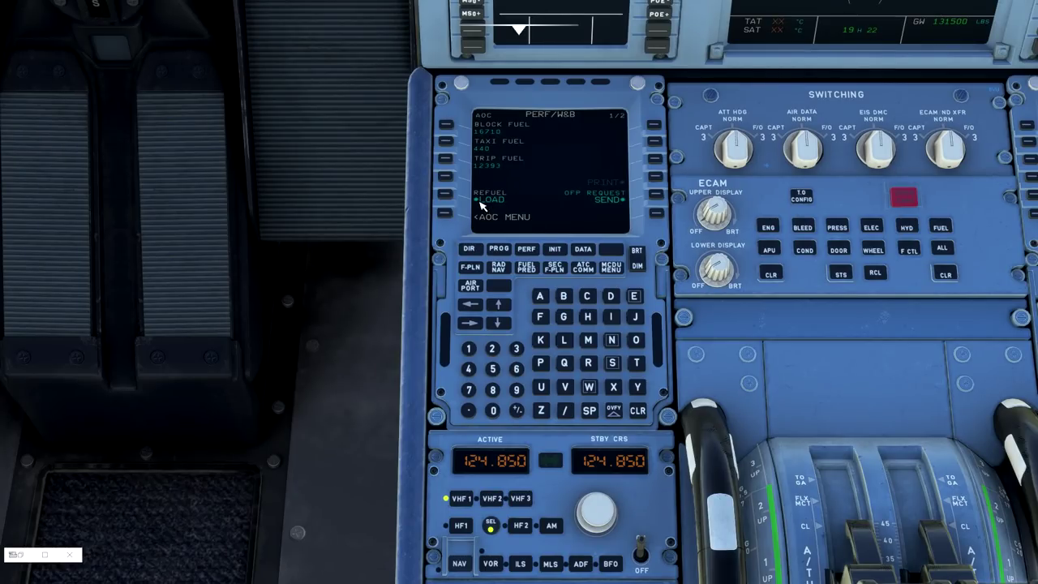
left_click(448, 195)
left_click(469, 324)
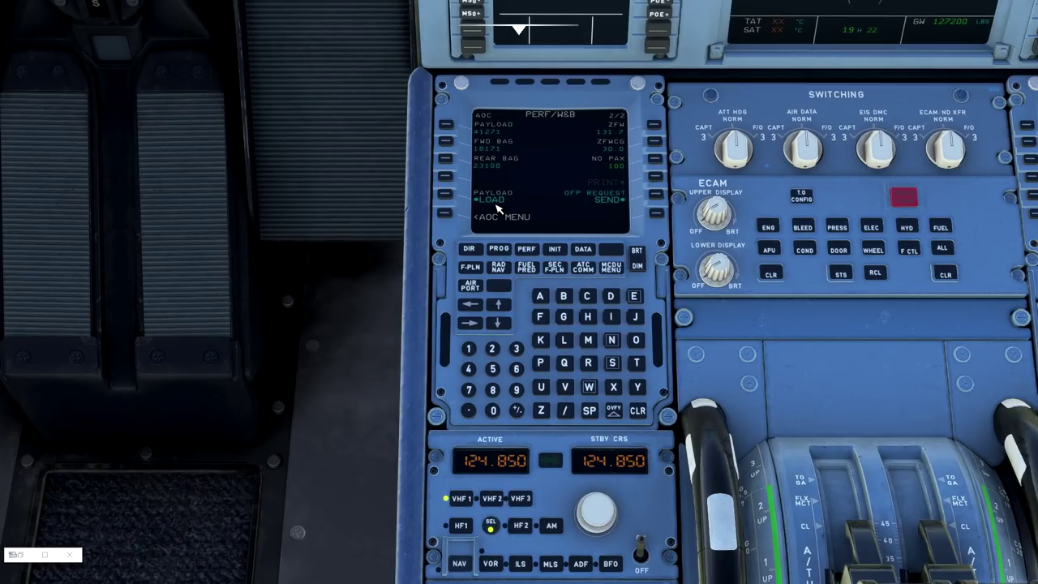
left_click(447, 199)
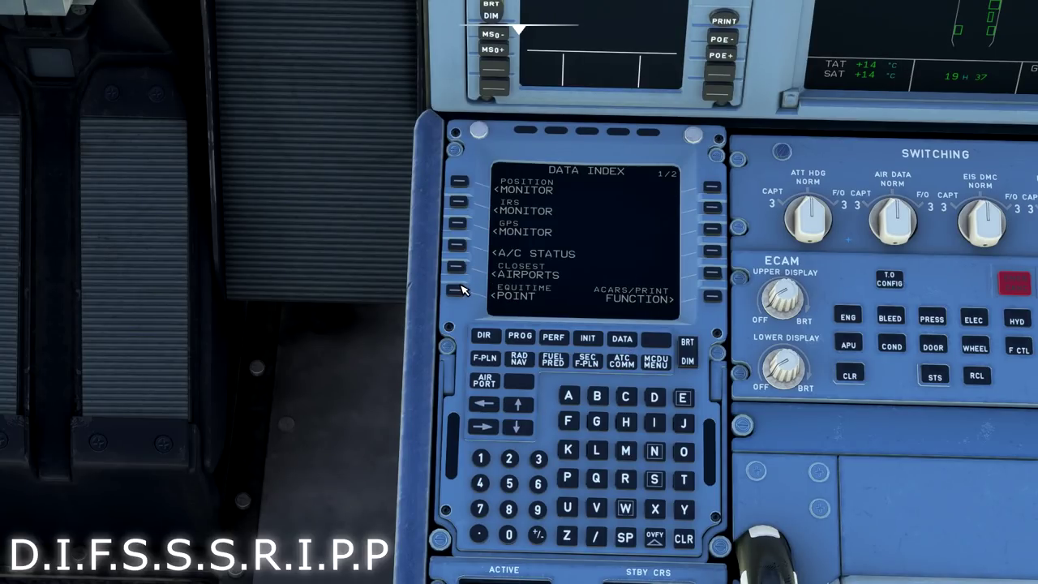
- Show the A/C STATUS page listing LEAP 1A-26 engines and the 03DEC-30DEC nav database
left_click(458, 244)
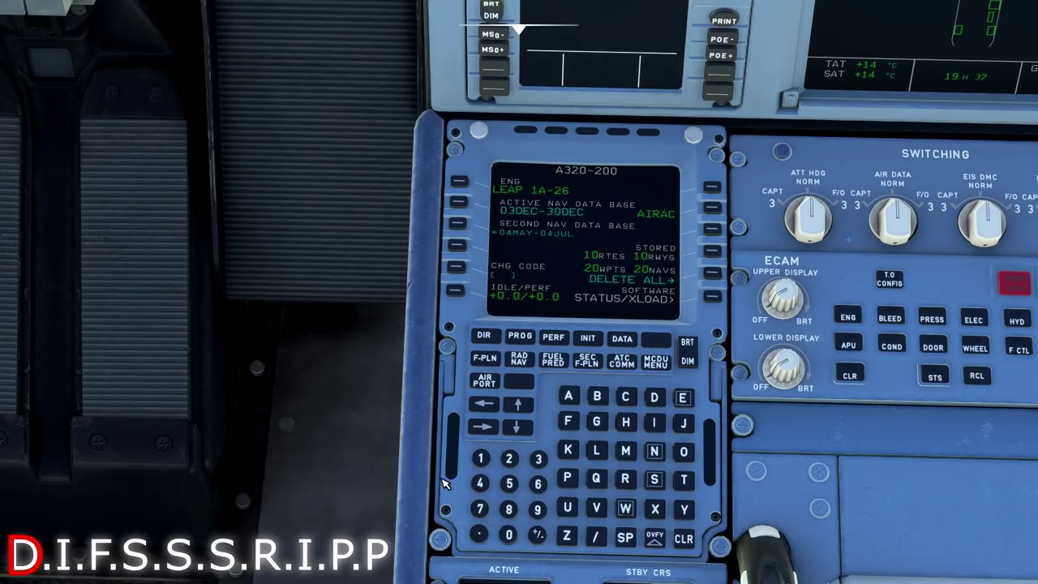
- Bring up the MCDU INIT page for KDFW/KPHX, cost index 5, FL360 cruise
left_click(588, 337)
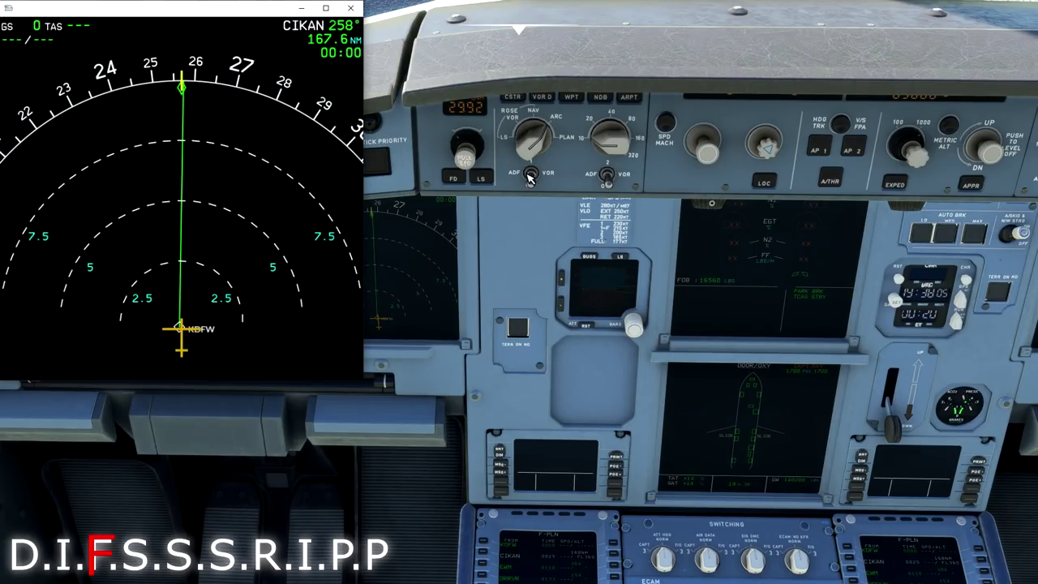
- Put the navigation display in PLAN mode at 40 nm range and bring the captain's MCDU into view
left_click(537, 140)
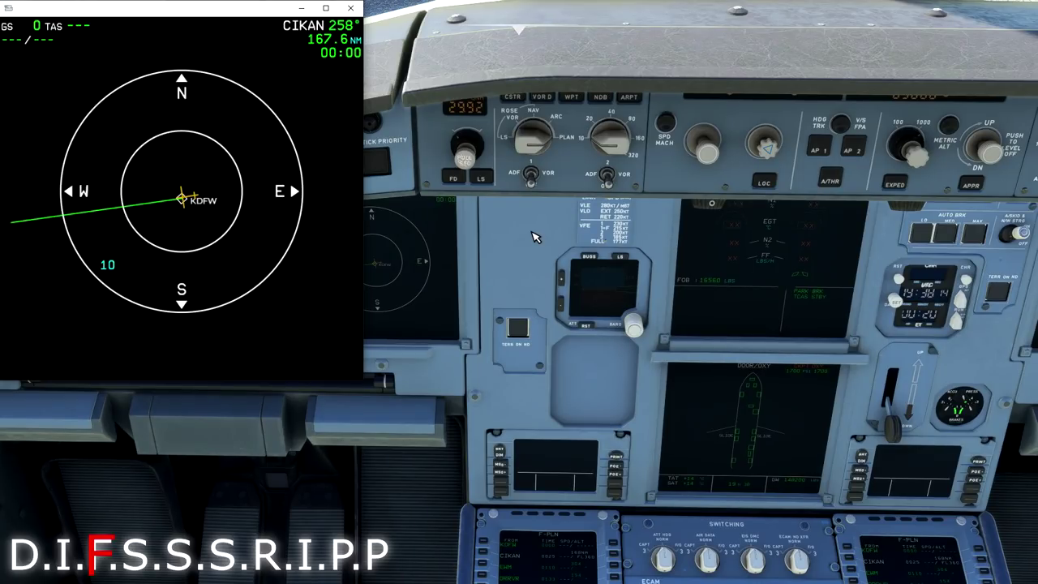
scroll(601, 140, "up", 2)
key("alt+2")
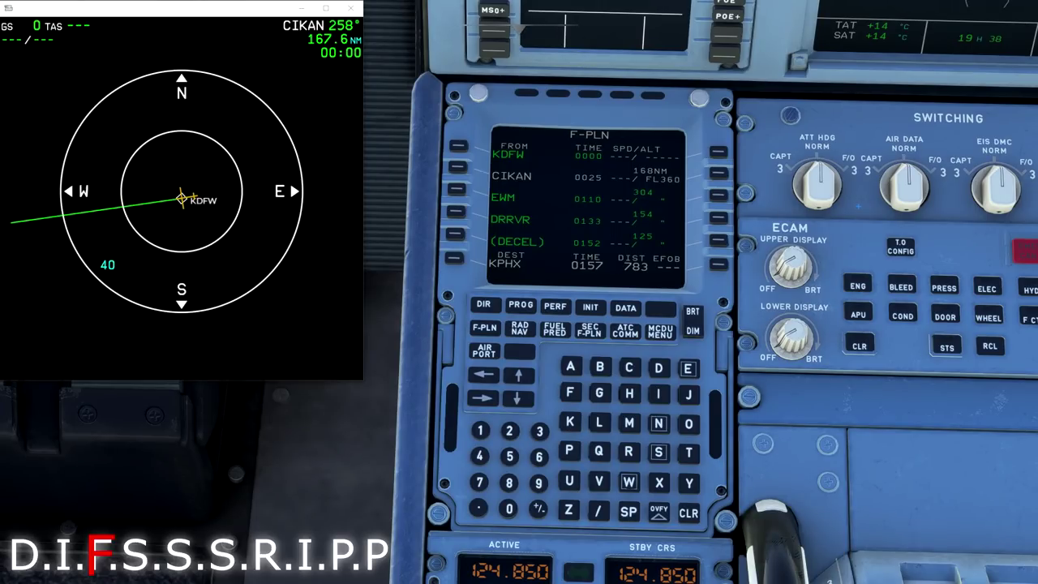
- Choose runway 17R as the KDFW departure runway
left_click(458, 151)
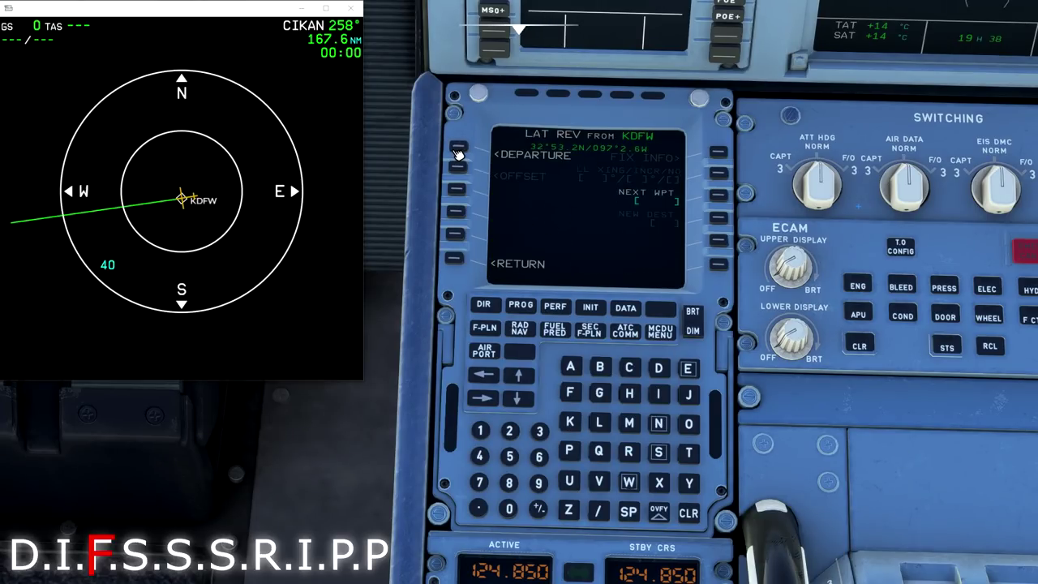
left_click(459, 151)
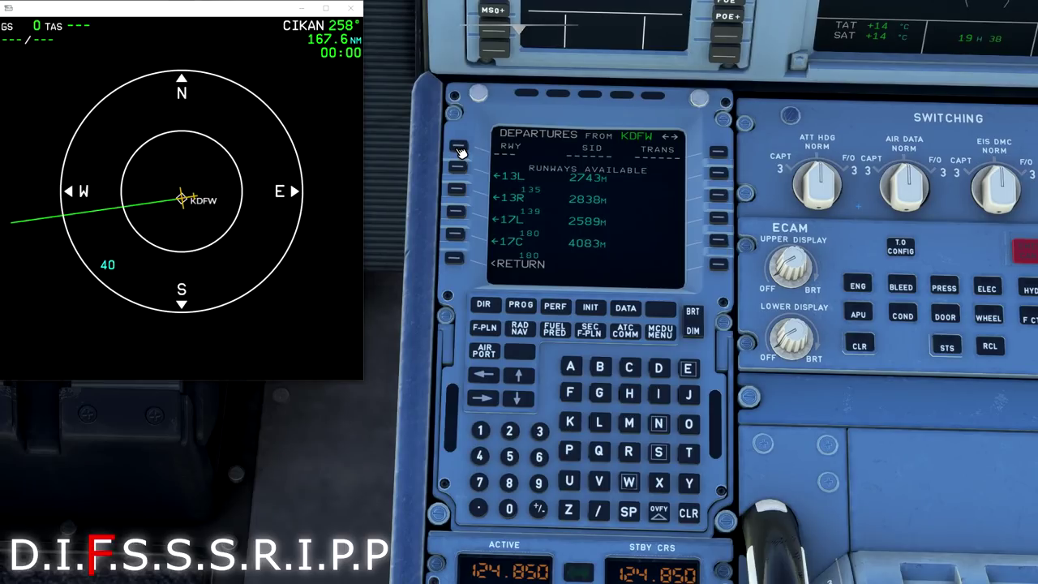
left_click(520, 378)
left_click(519, 378)
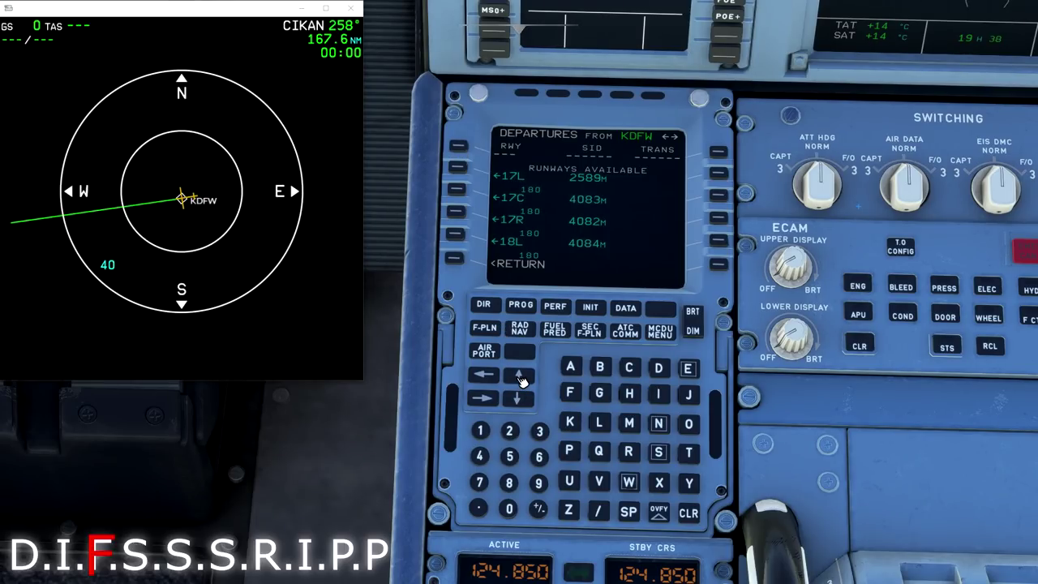
left_click(460, 212)
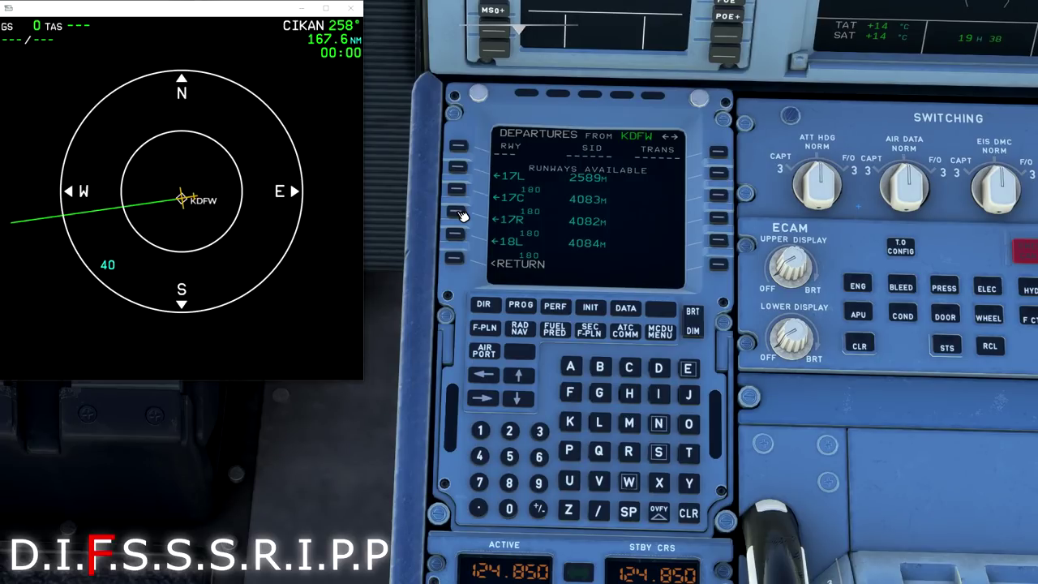
- Select the WSTEX2 SID with CIKAN transition and insert it into the flight plan
left_click(520, 377)
left_click(520, 377)
left_click(520, 378)
left_click(519, 377)
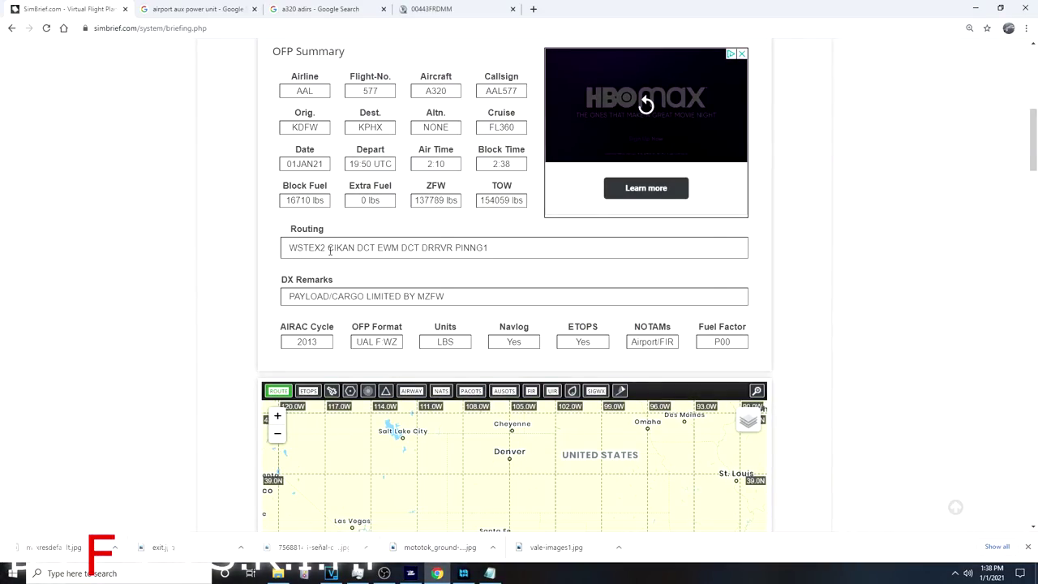
left_click(976, 9)
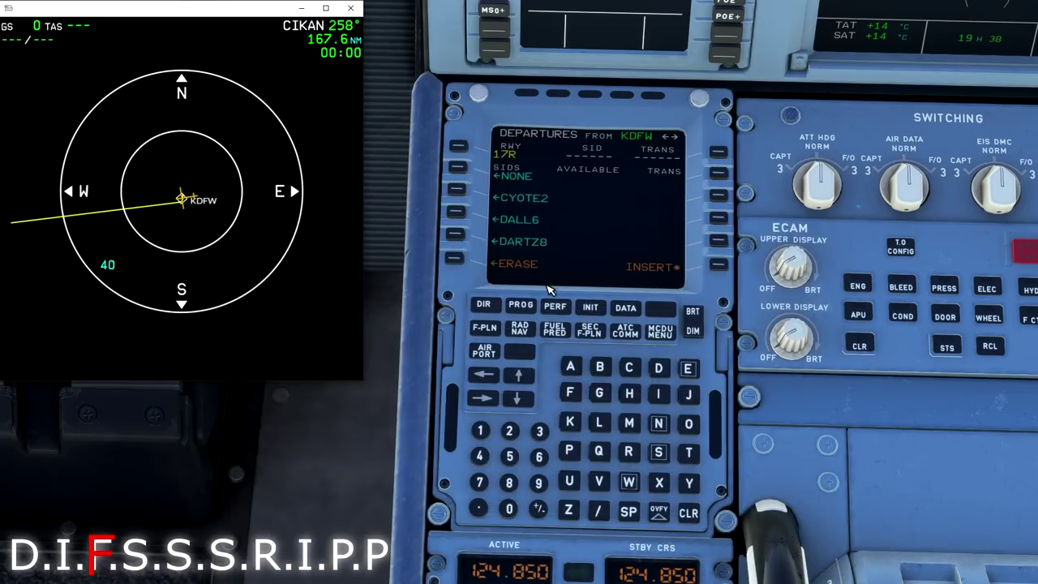
left_click(519, 376)
left_click(520, 377)
left_click(520, 377)
left_click(520, 378)
left_click(520, 378)
left_click(520, 378)
left_click(520, 378)
left_click(520, 378)
left_click(520, 378)
left_click(520, 378)
left_click(520, 378)
left_click(520, 378)
left_click(520, 378)
left_click(520, 378)
left_click(520, 378)
left_click(459, 235)
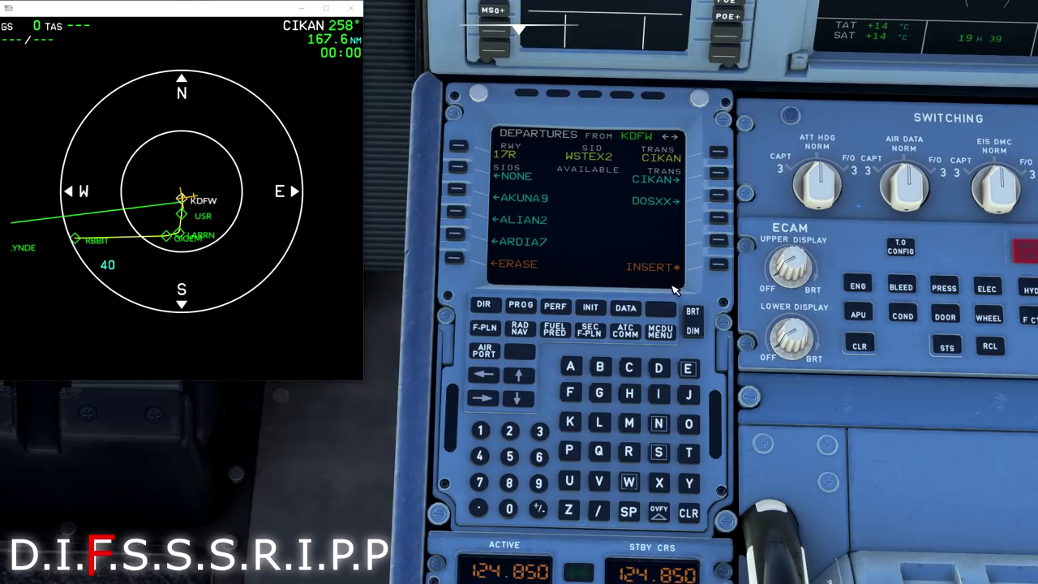
left_click(721, 265)
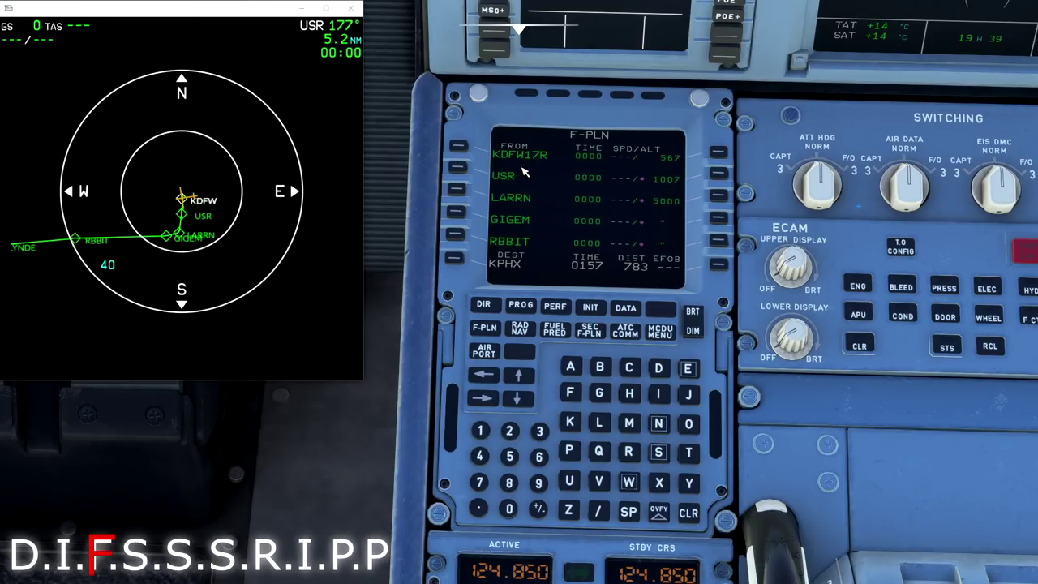
- Scroll the F-PLN down to END OF F-PLN at KPHX, then switch to the SimBrief OFP
left_click(518, 379)
left_click(518, 380)
left_click(517, 382)
left_click(518, 380)
left_click(518, 380)
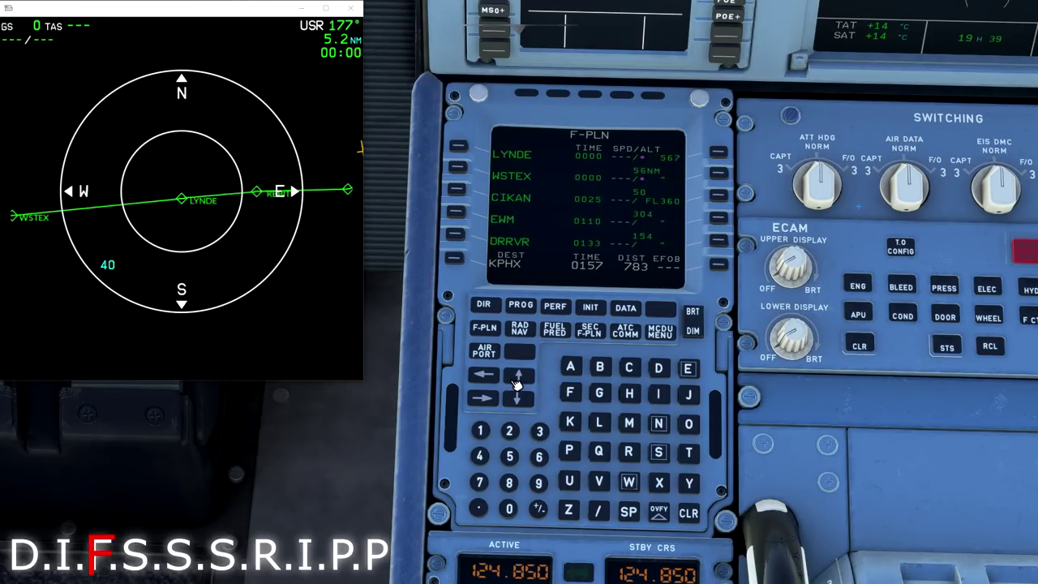
left_click(518, 379)
left_click(517, 379)
left_click(517, 380)
left_click(517, 379)
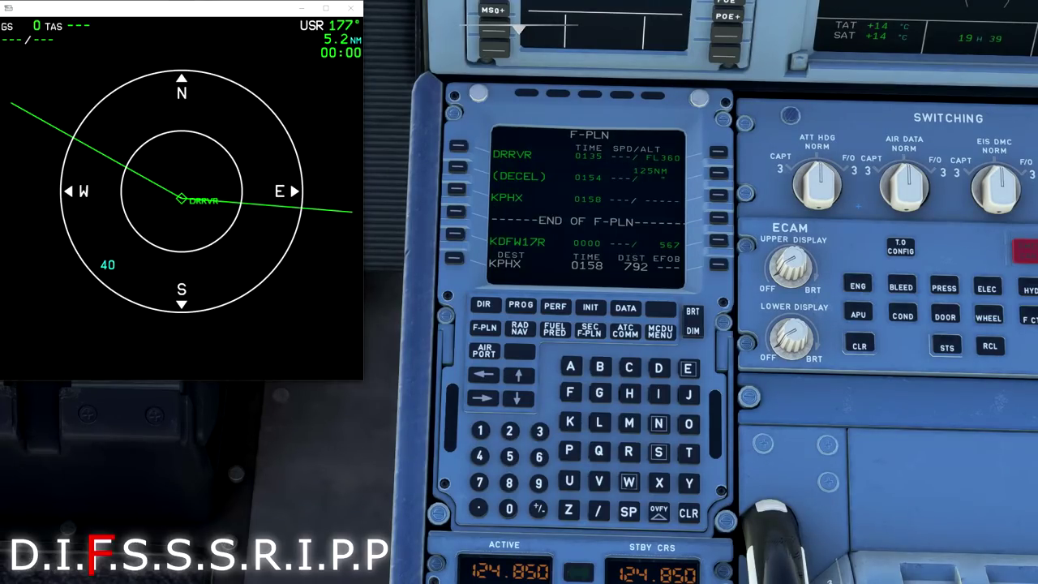
key("alt+Tab")
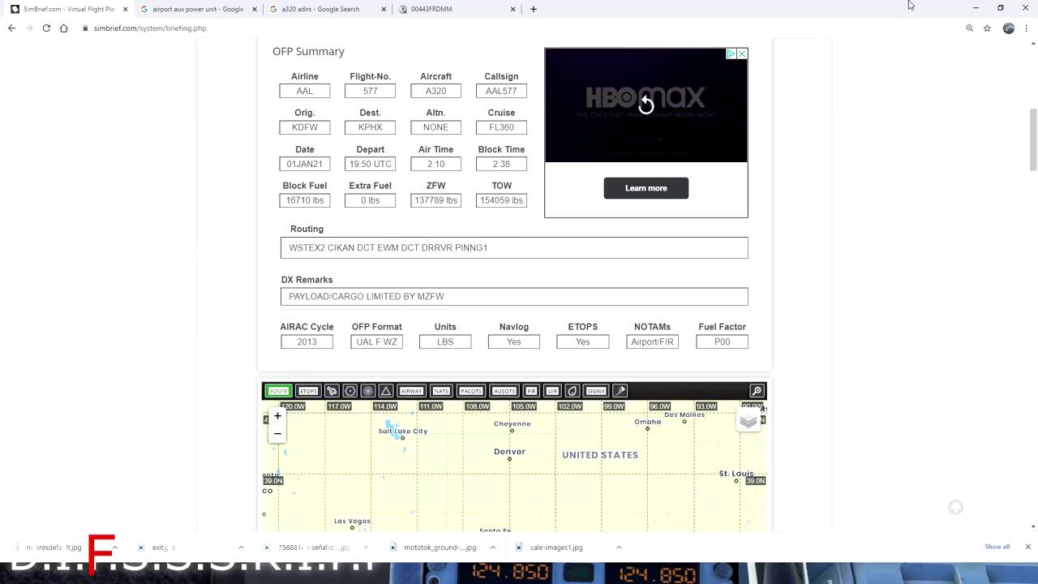
- Select the ILS 26 approach for the KPHX arrival
left_click(975, 7)
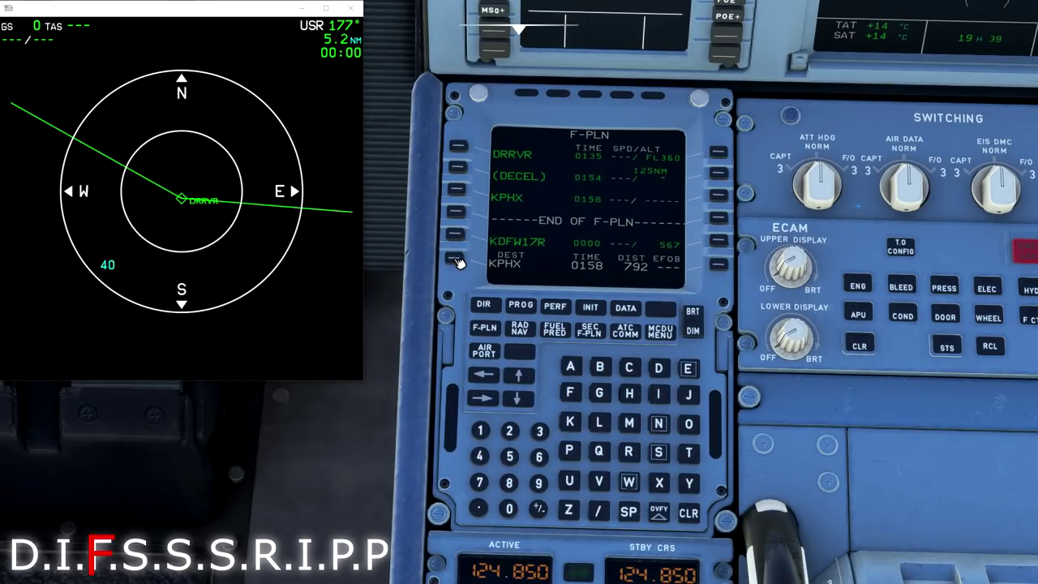
left_click(456, 259)
left_click(718, 153)
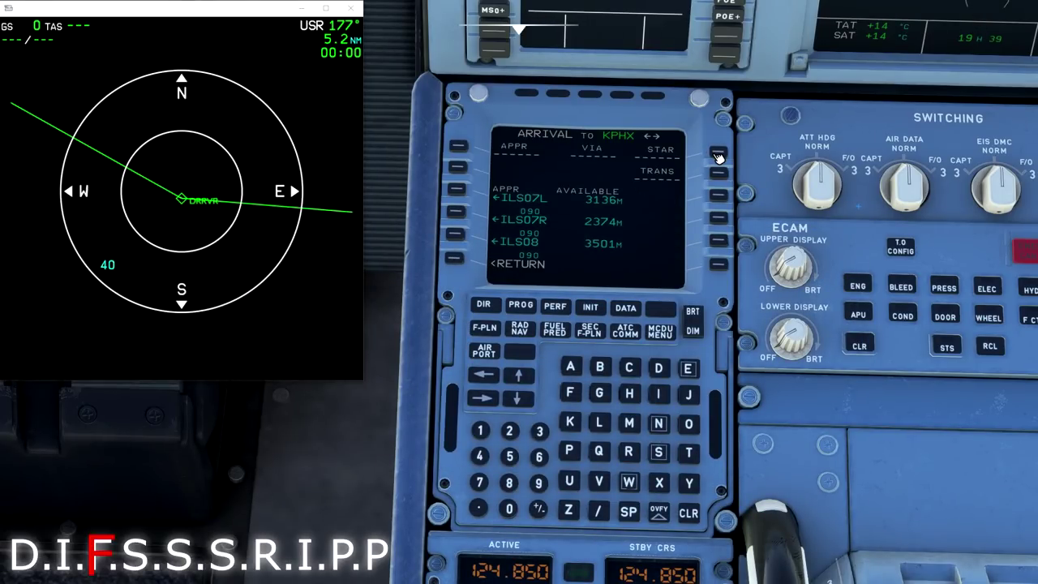
left_click(521, 377)
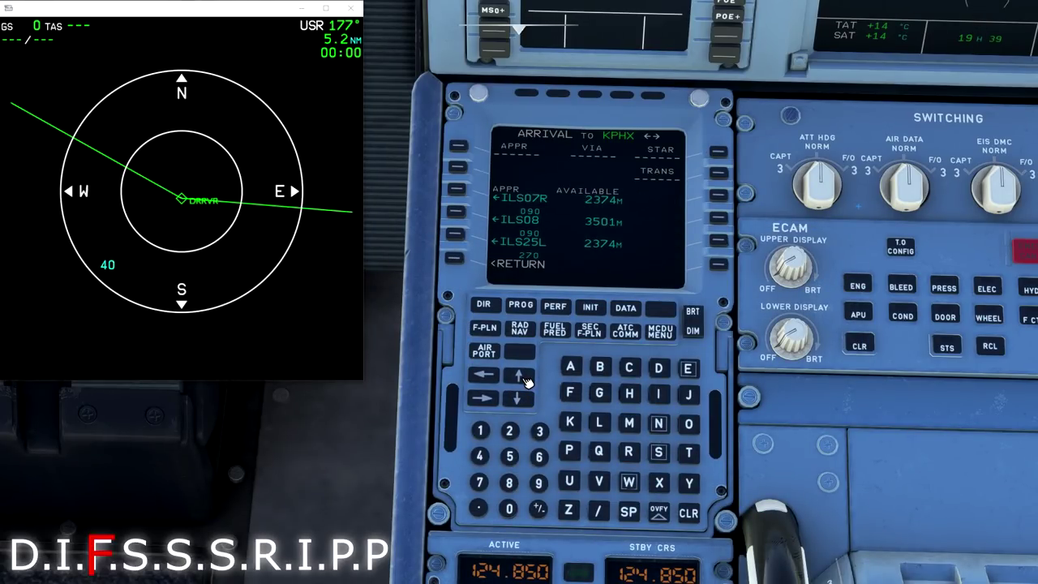
left_click(522, 377)
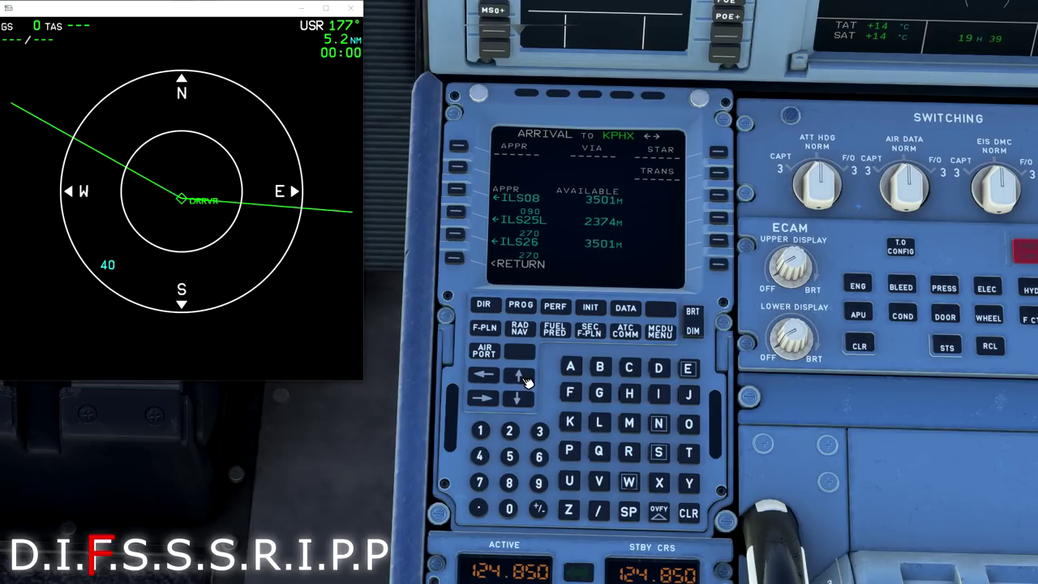
left_click(457, 235)
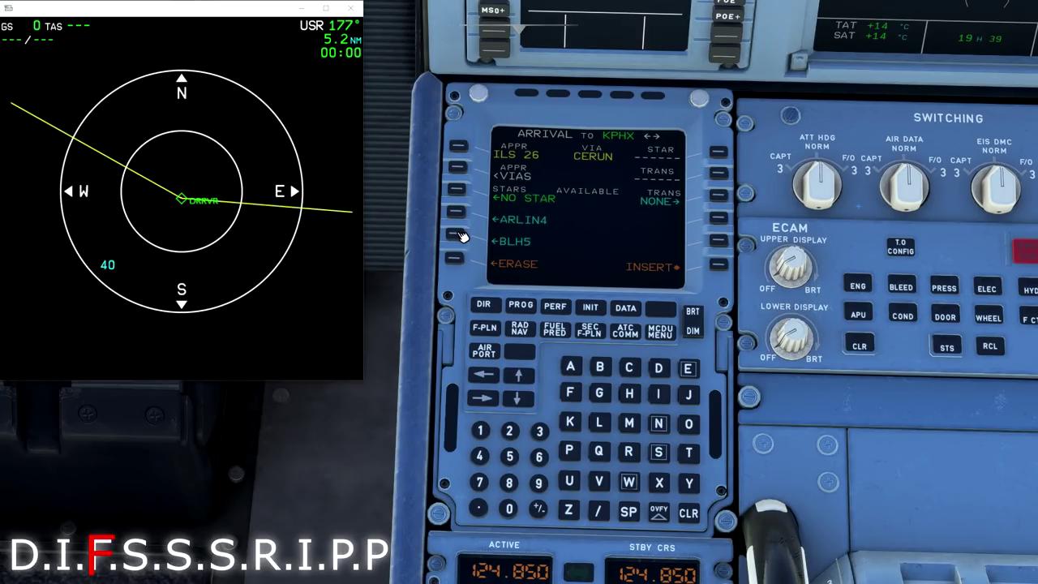
- Add the PINNG1 STAR with no approach via and insert the arrival
left_click(522, 377)
left_click(522, 377)
left_click(522, 377)
left_click(522, 377)
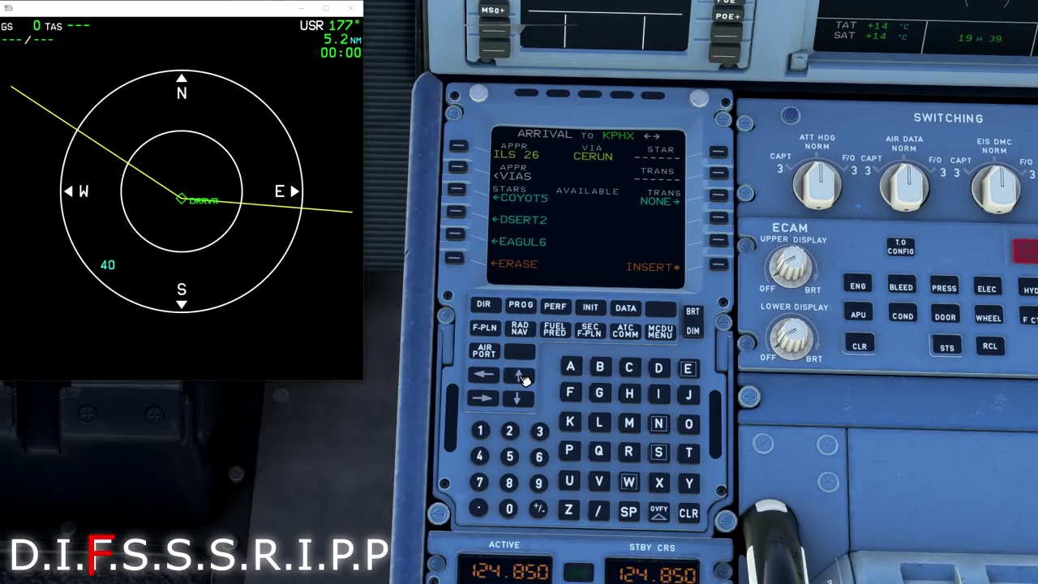
left_click(521, 377)
left_click(521, 377)
left_click(522, 377)
left_click(521, 378)
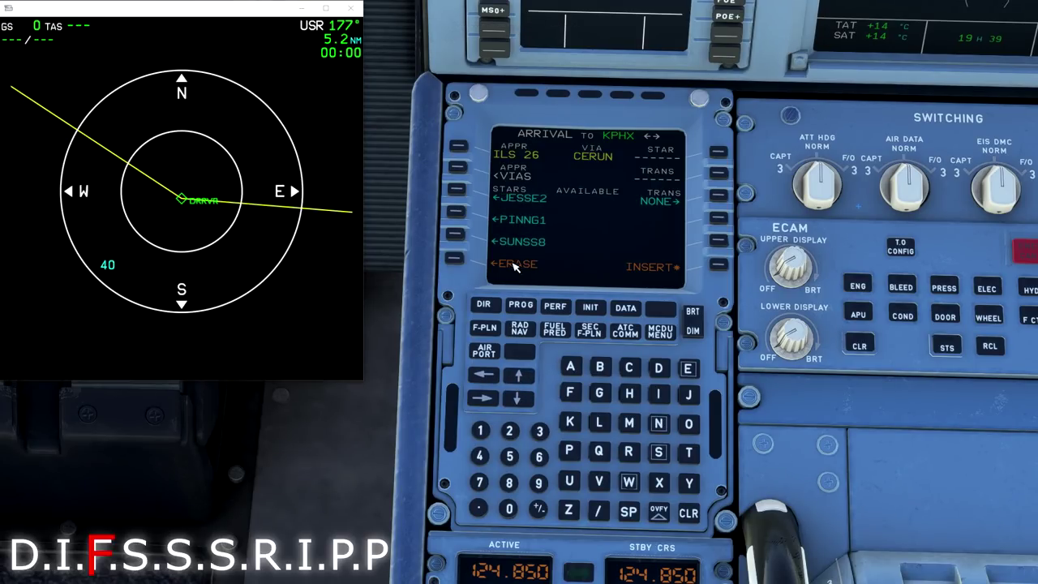
left_click(457, 212)
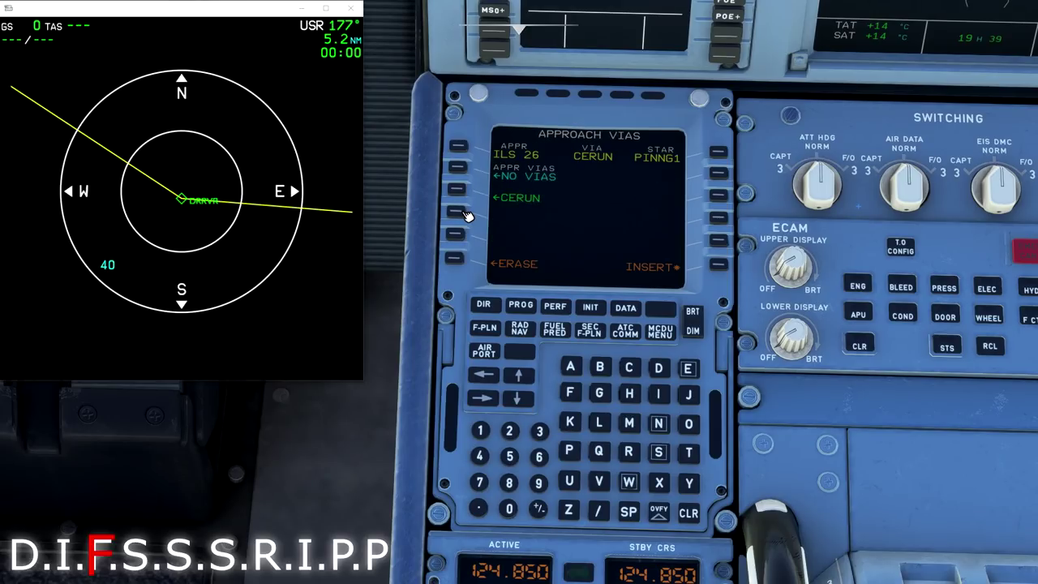
left_click(456, 268)
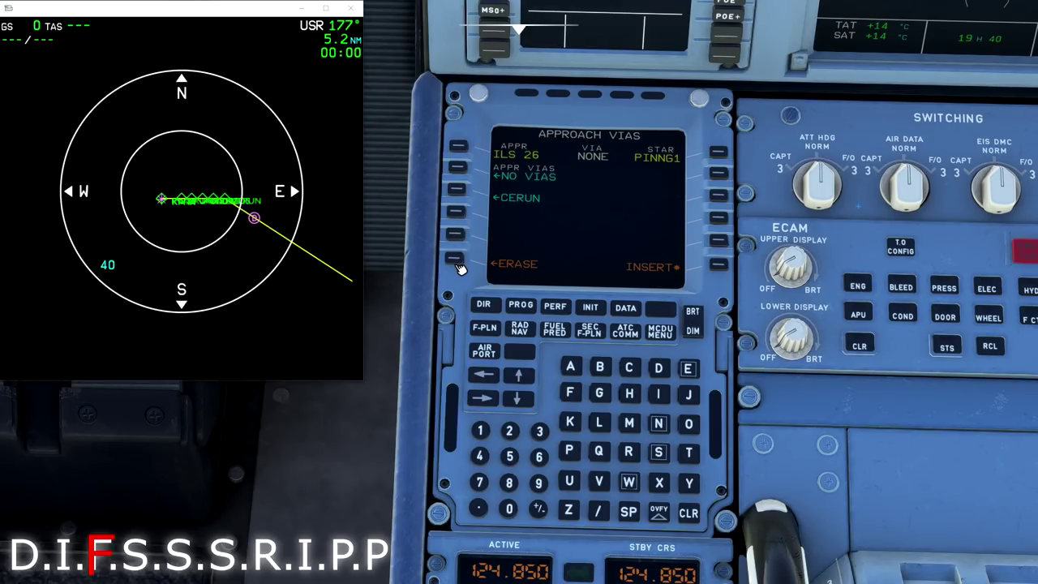
left_click(722, 268)
left_click(722, 268)
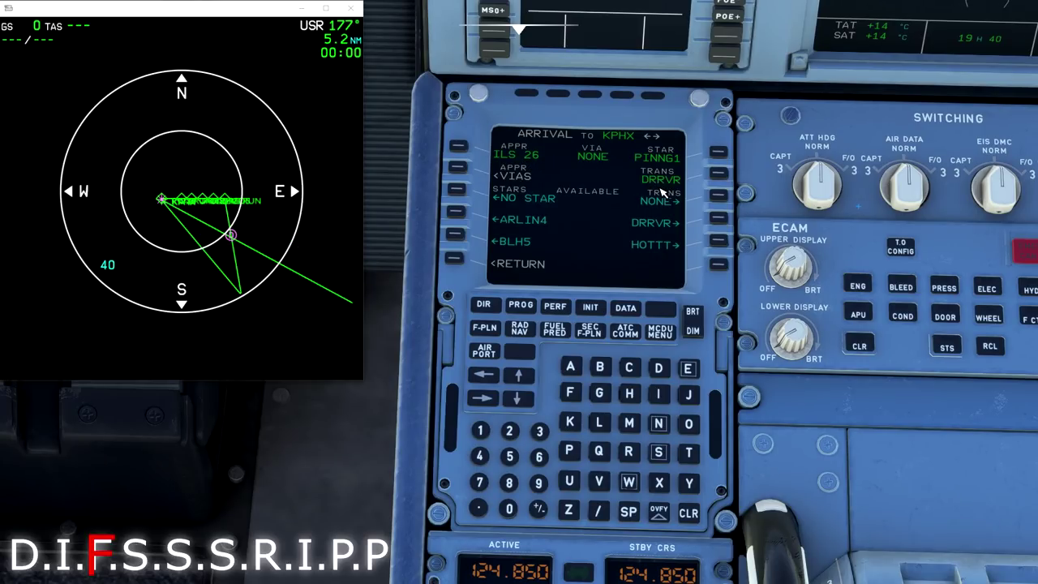
- Scroll the flight plan through BRDEY, CERUN, ZEMOS, TODRE, JAGAL and PRUNN to RW26
left_click(483, 328)
left_click(520, 375)
left_click(520, 375)
left_click(520, 376)
left_click(519, 376)
left_click(519, 376)
left_click(520, 376)
left_click(519, 375)
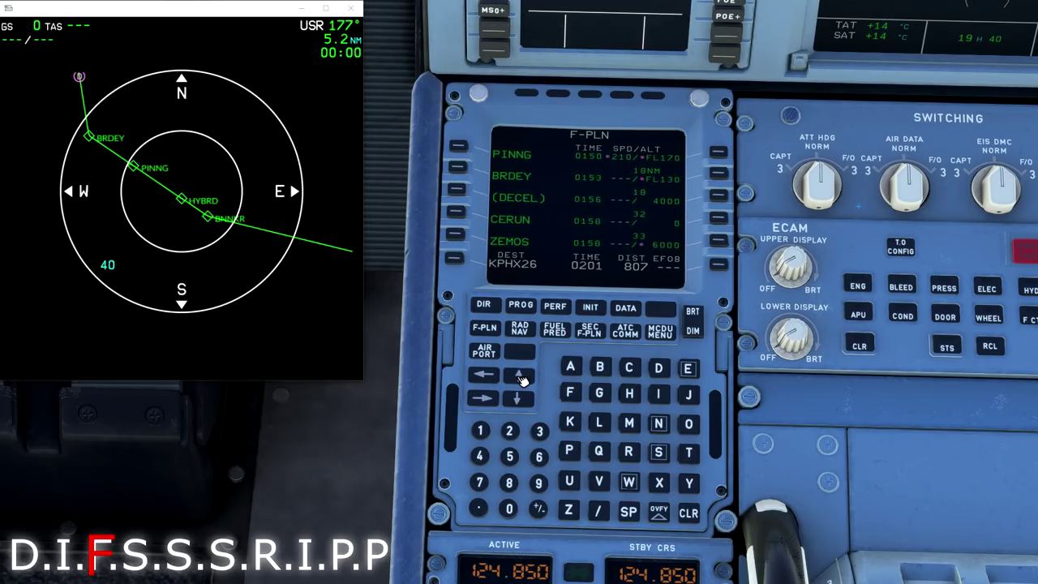
left_click(520, 376)
left_click(520, 376)
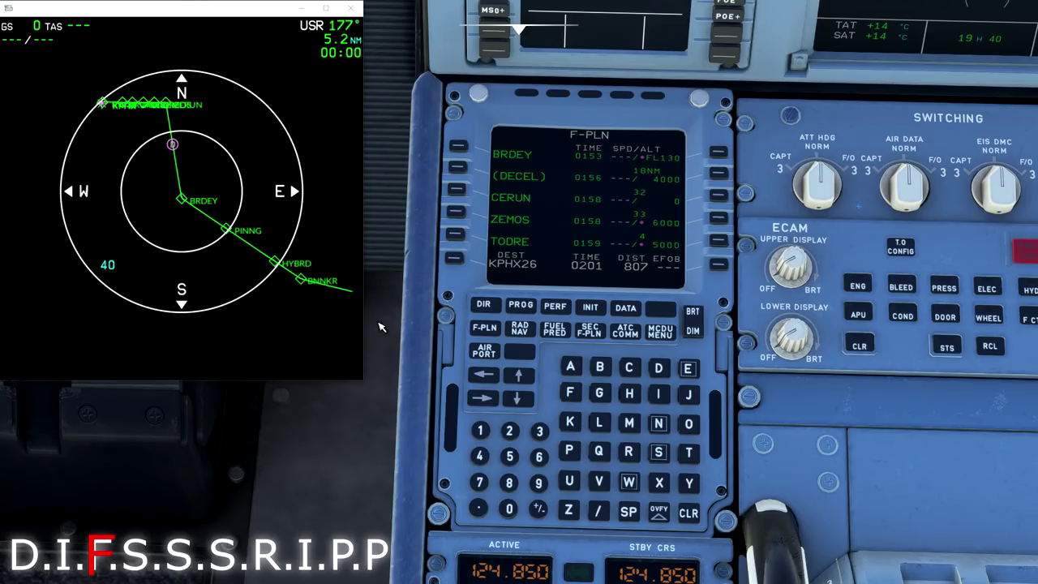
left_click(516, 381)
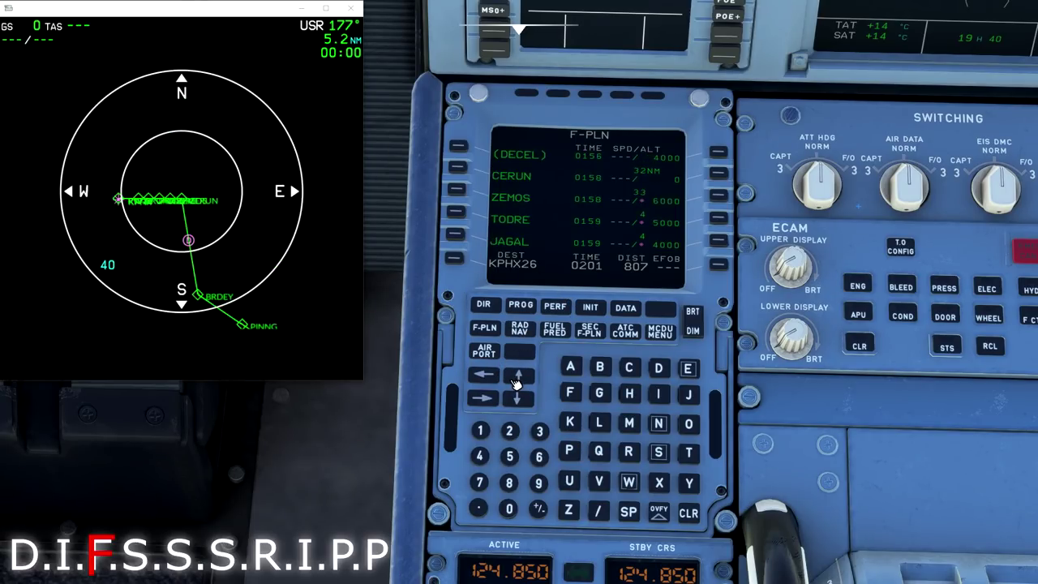
left_click(516, 382)
left_click(516, 382)
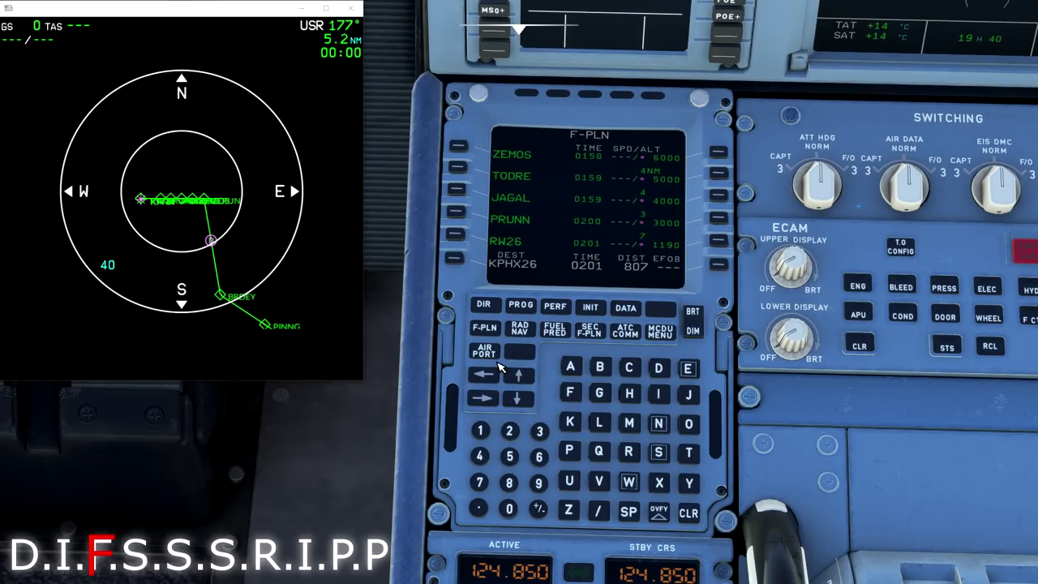
- Open the SEC F-PLN index on the MCDU
left_click(592, 333)
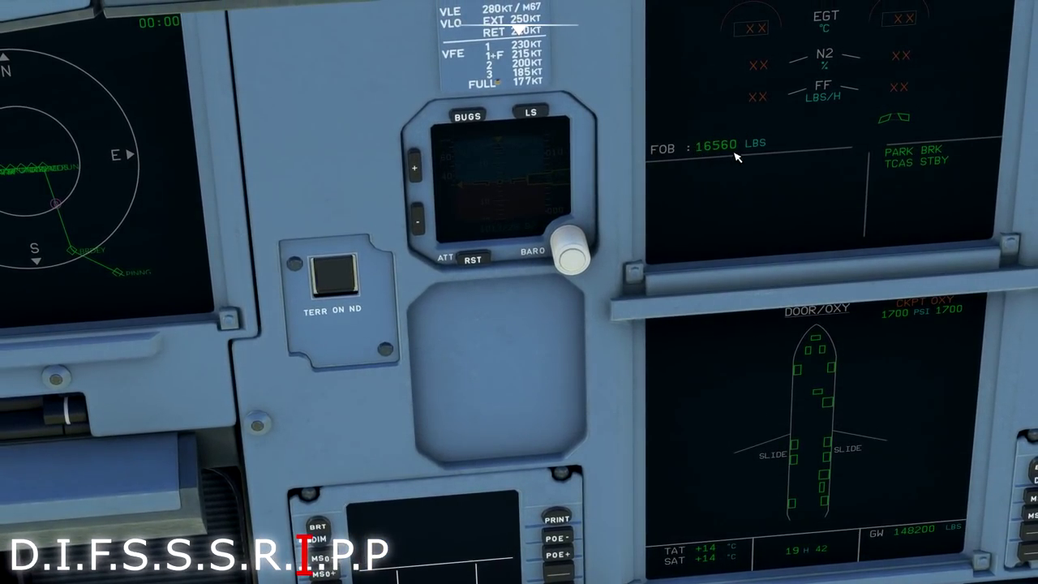
- Return the camera view to the MCDU
key("alt+2")
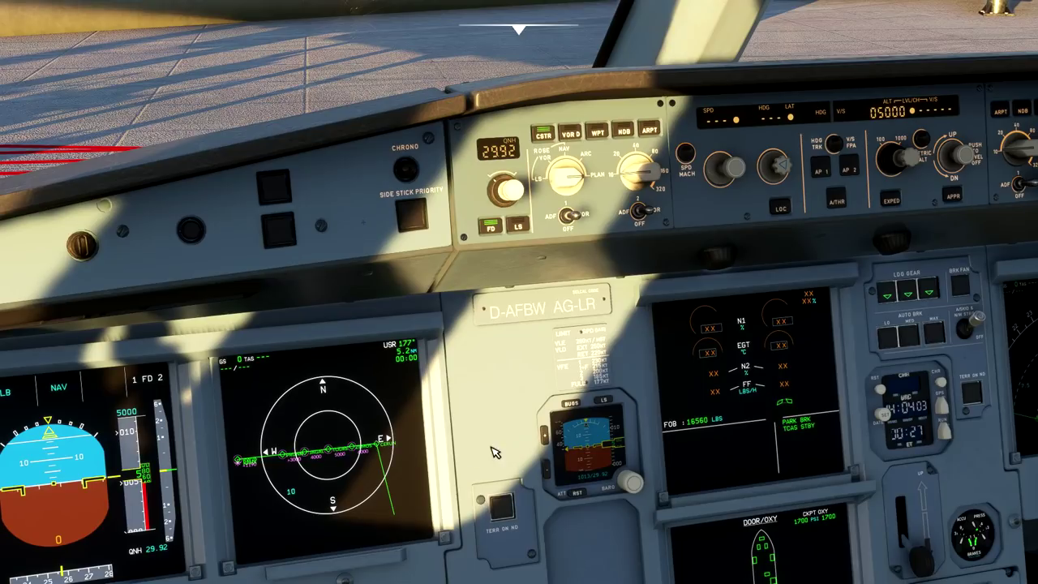
- Set the captain's ND to ARC mode at 10 nm range with both ADF/VOR switches on VOR
left_click(568, 185)
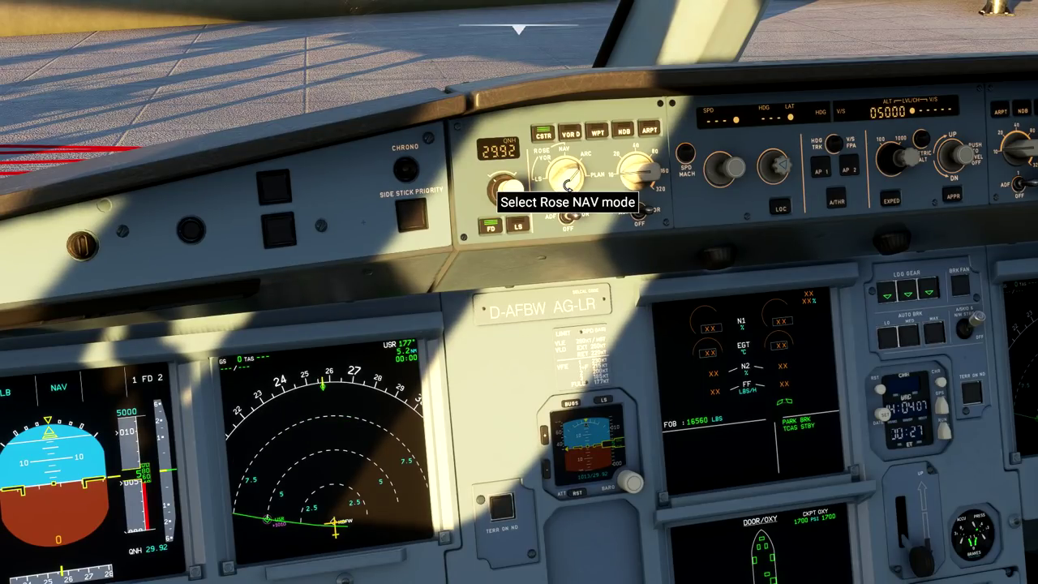
scroll(644, 168, "up", 2)
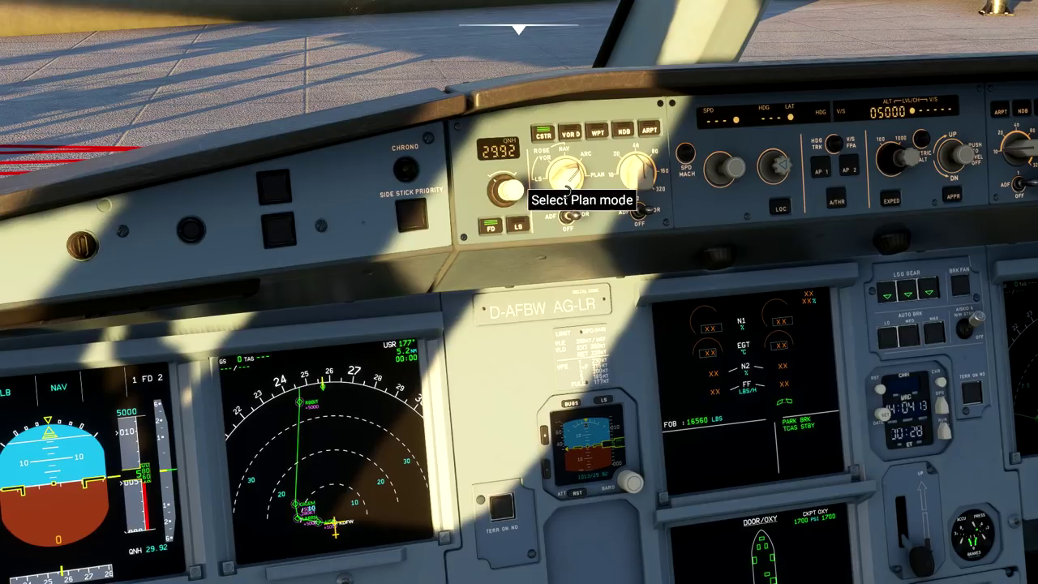
scroll(563, 181, "down", 1)
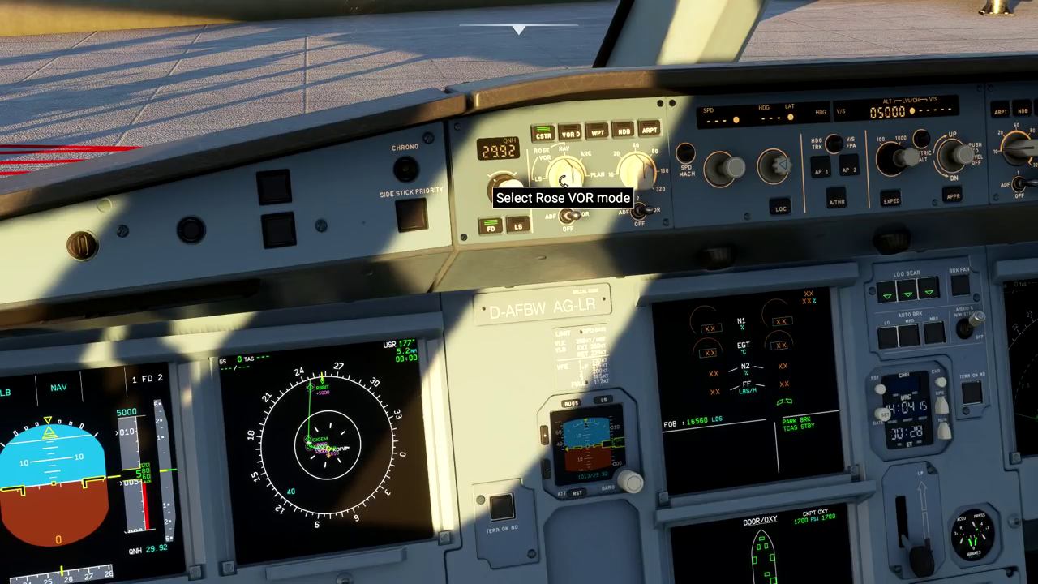
scroll(562, 181, "down", 1)
scroll(564, 181, "down", 1)
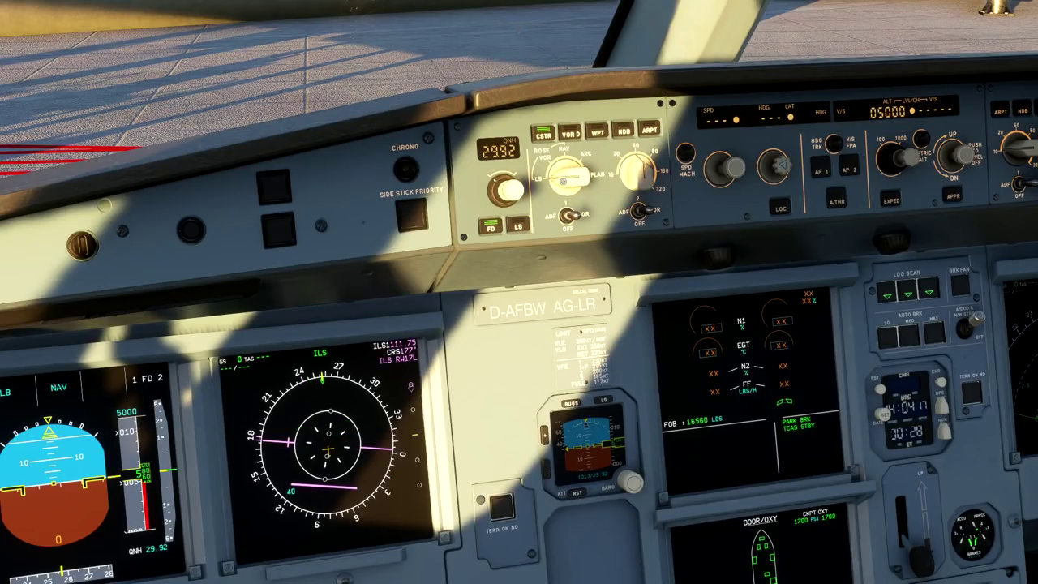
scroll(564, 182, "up", 2)
scroll(564, 182, "up", 1)
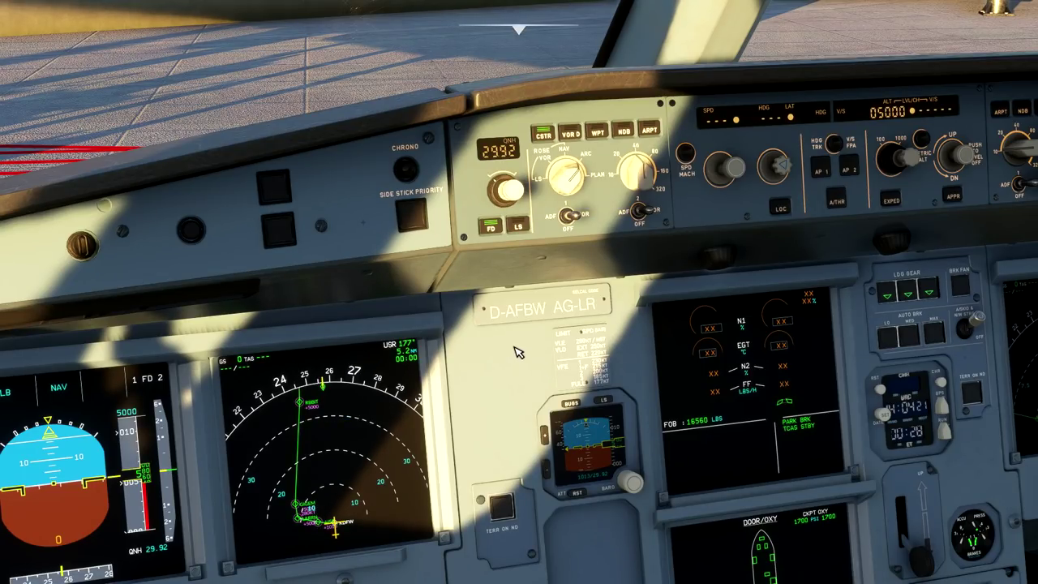
scroll(631, 180, "down", 2)
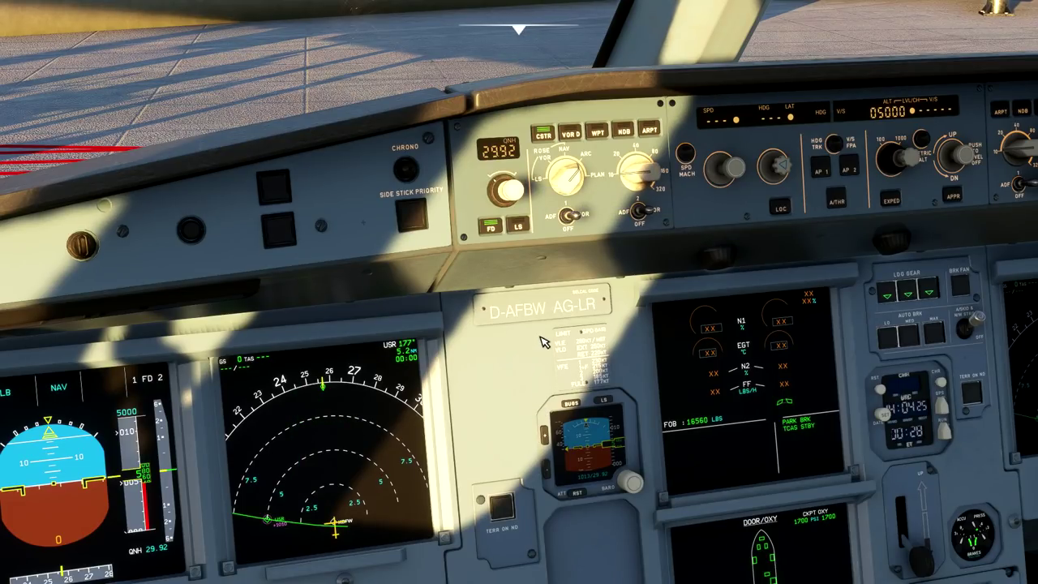
left_click(569, 221)
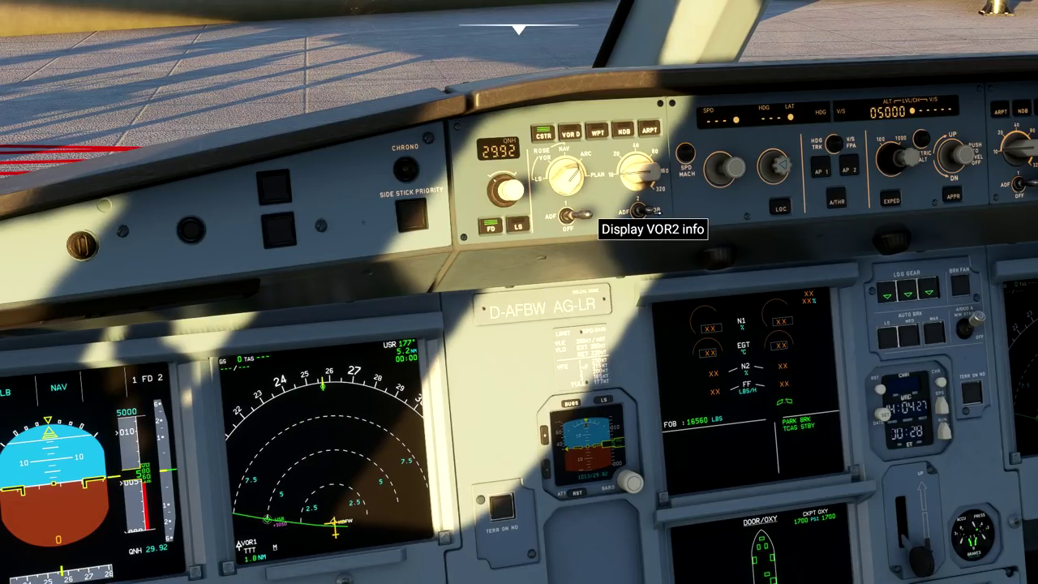
left_click(642, 226)
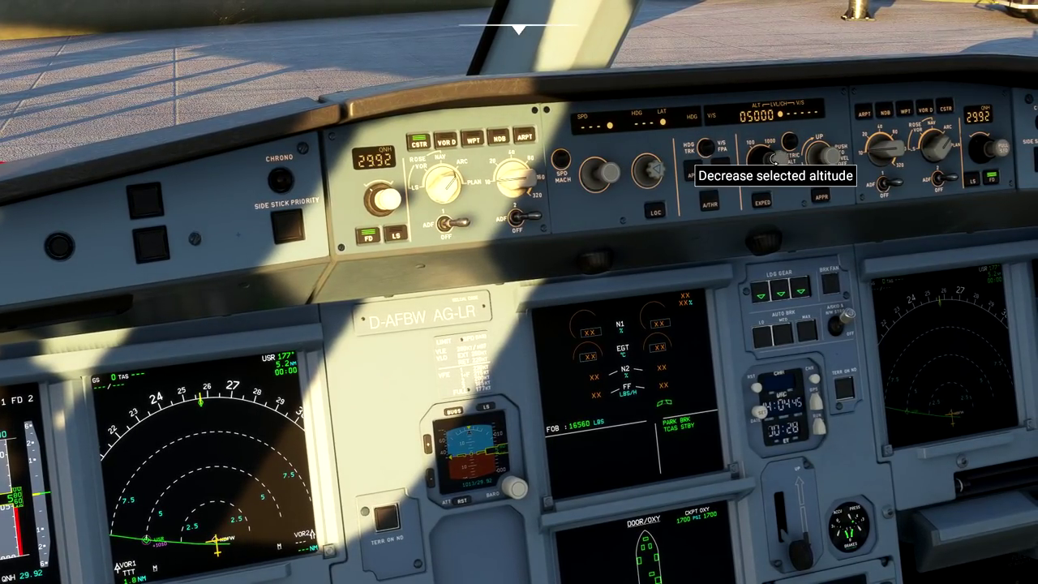
- Raise the FCU altitude from 5000 to 20000 ft and enable CSTR on the first officer's ND
scroll(774, 157, "up", 6)
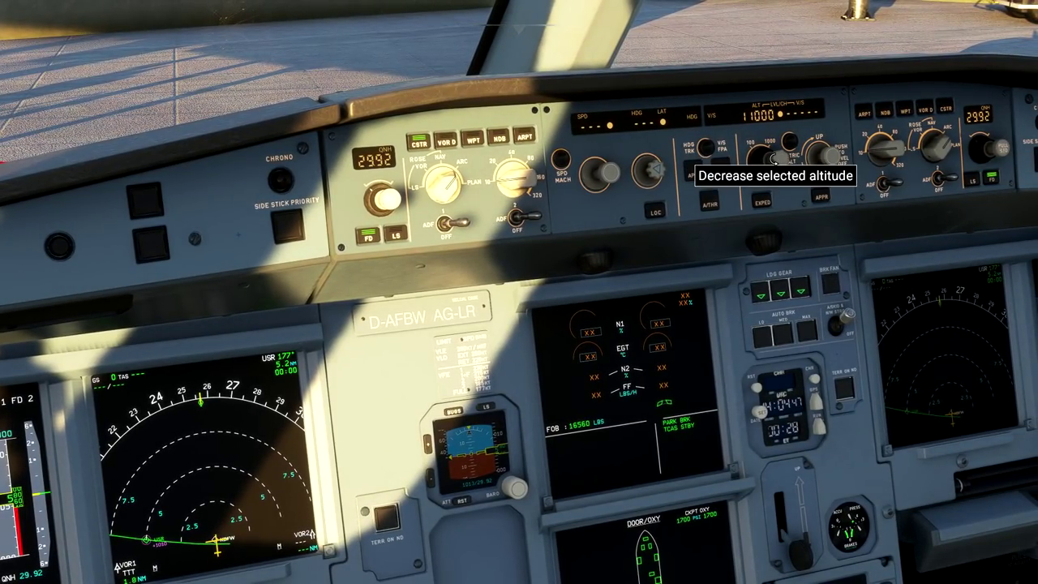
scroll(774, 157, "up", 2)
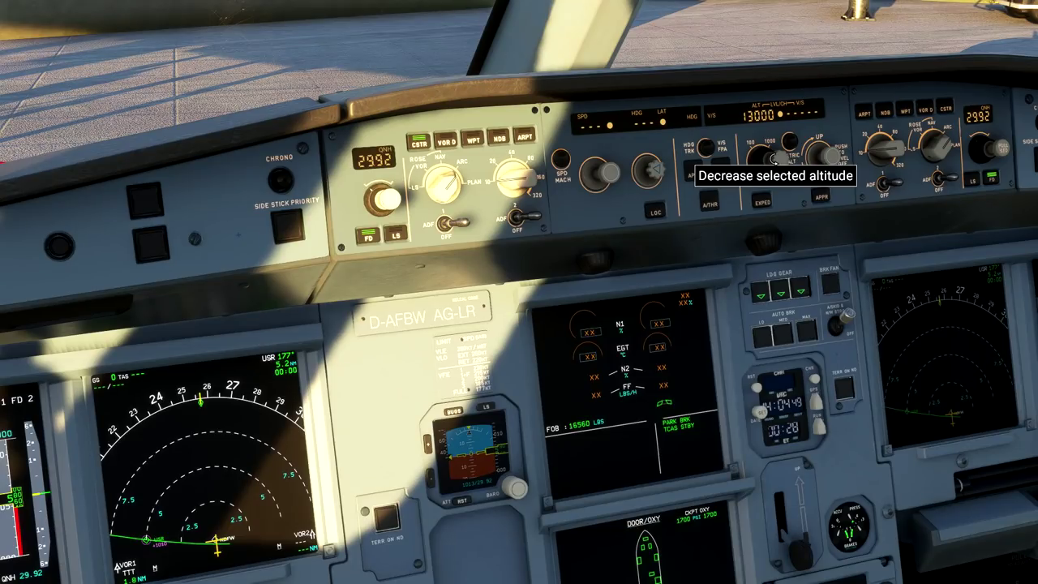
scroll(774, 157, "up", 3)
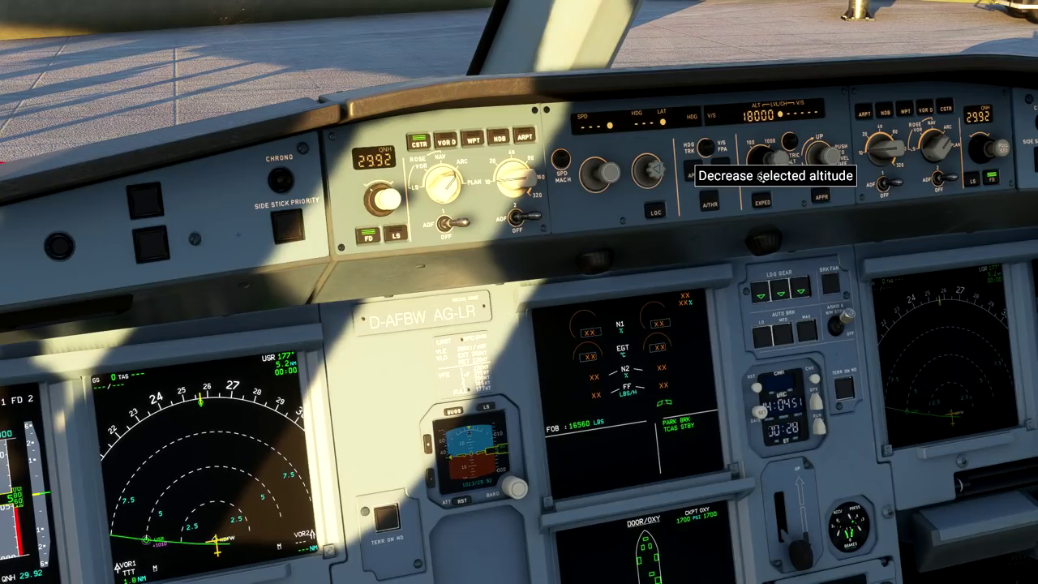
scroll(774, 158, "up", 1)
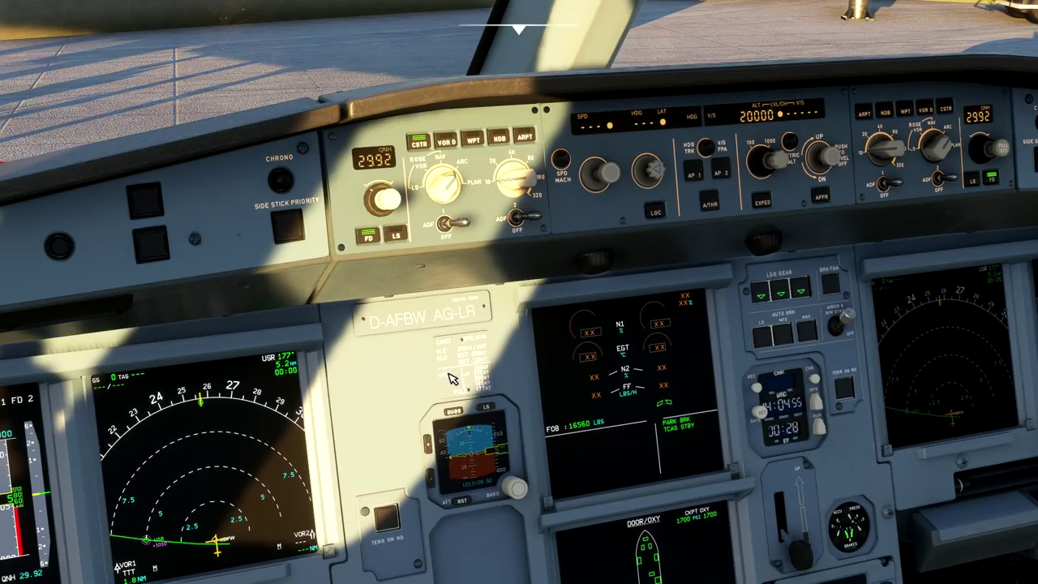
key("alt+1")
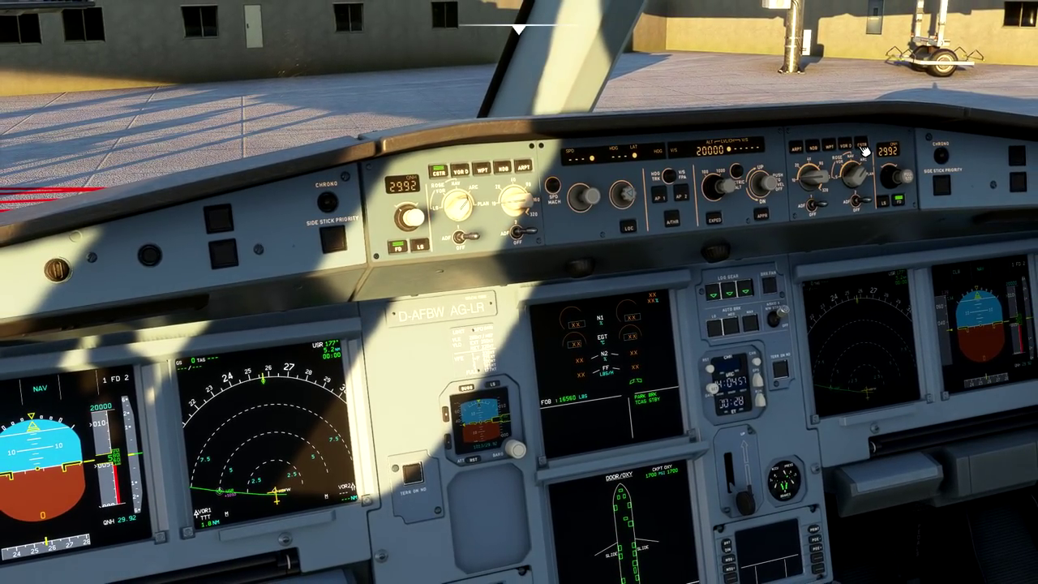
left_click(863, 148)
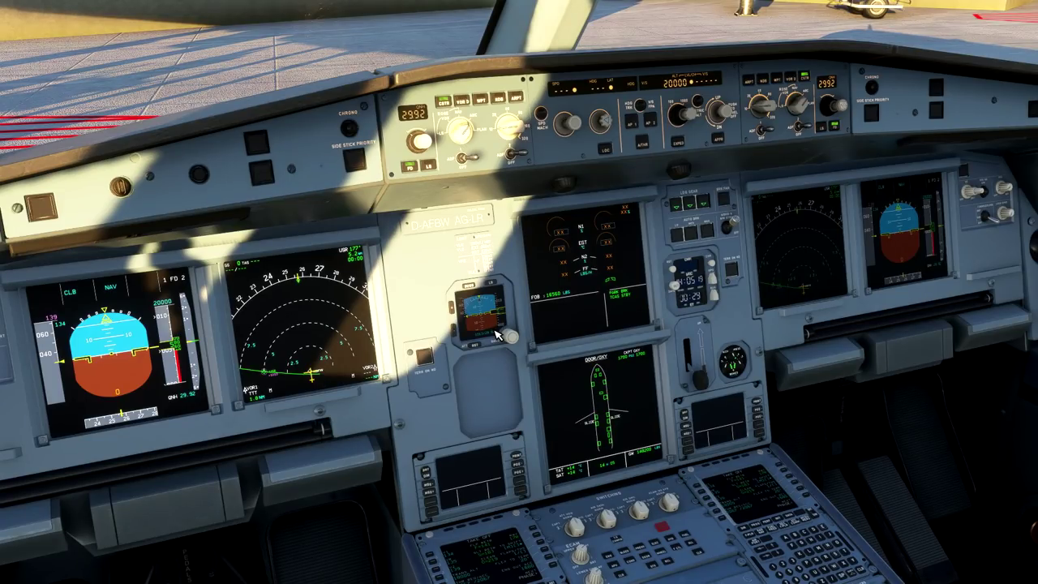
- Start the APU, turn up the overhead integral lighting, and switch to an orbiting external view
key("alt+2")
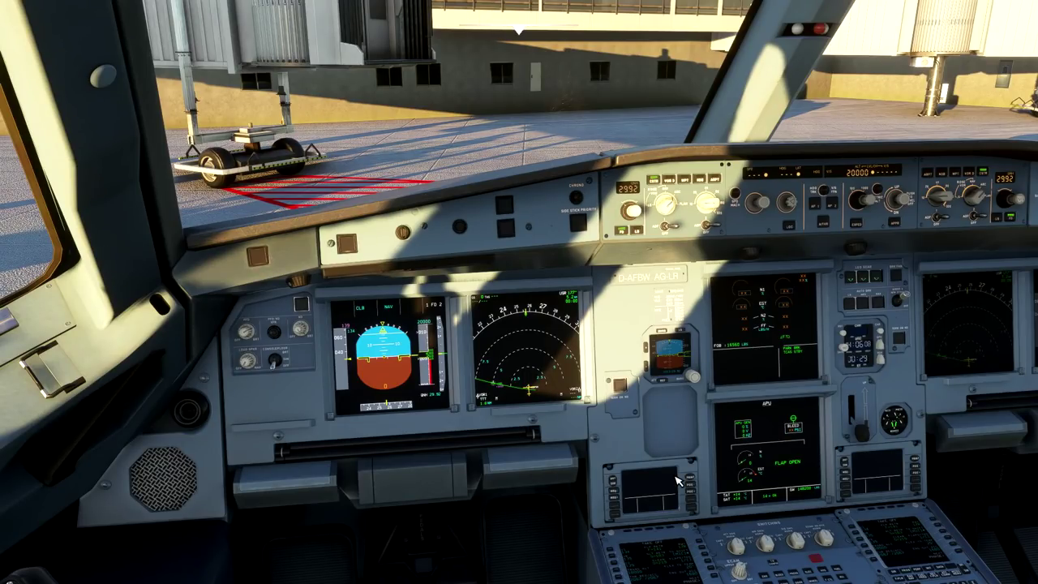
key("alt+2")
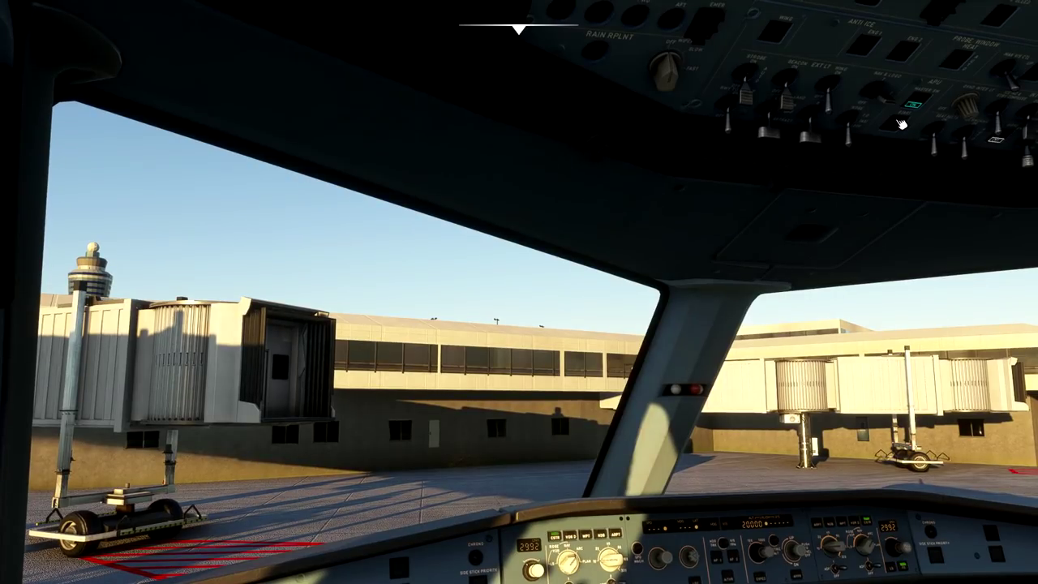
left_click(902, 126)
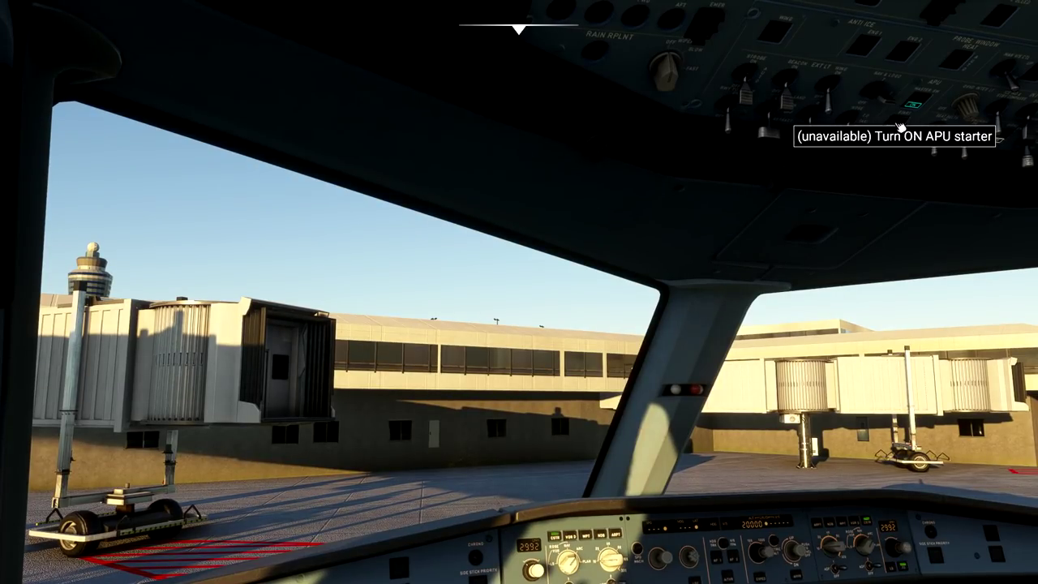
left_click(963, 107)
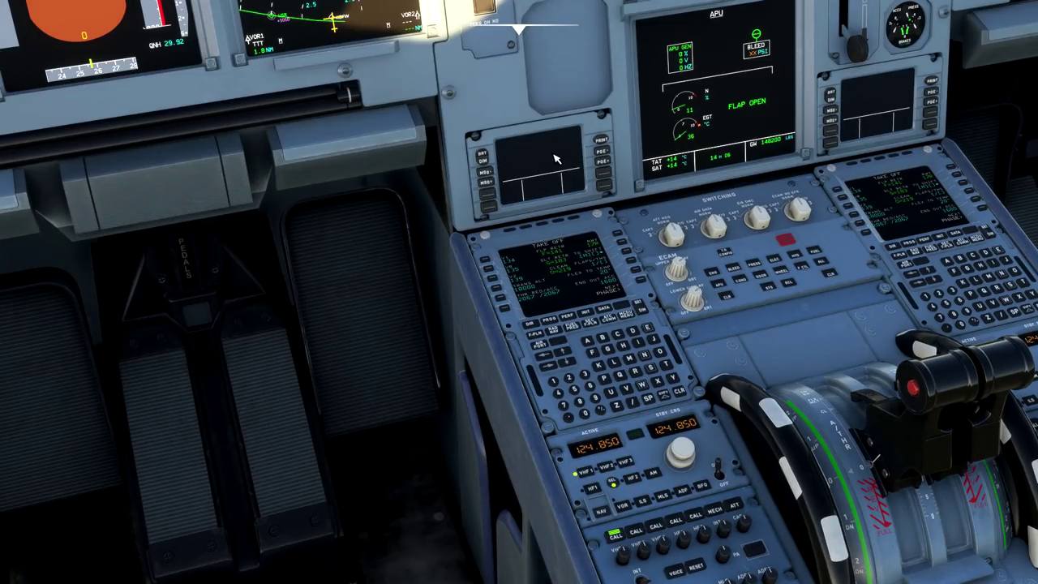
key("End")
key("Right")
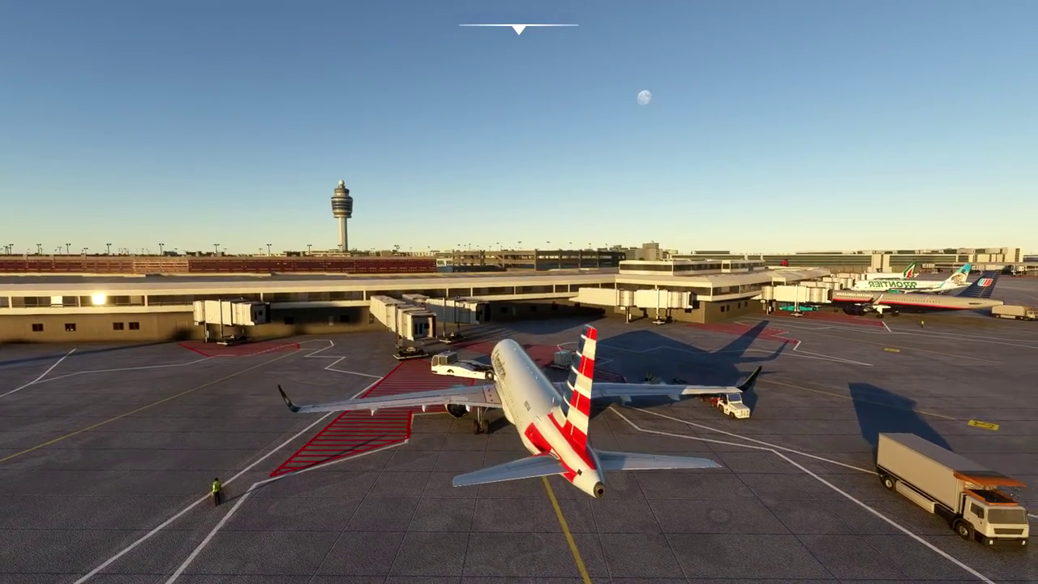
- Zoom in on the parked A320 from outside, then return to the cockpit overhead panel
scroll(519, 325, "up", 5)
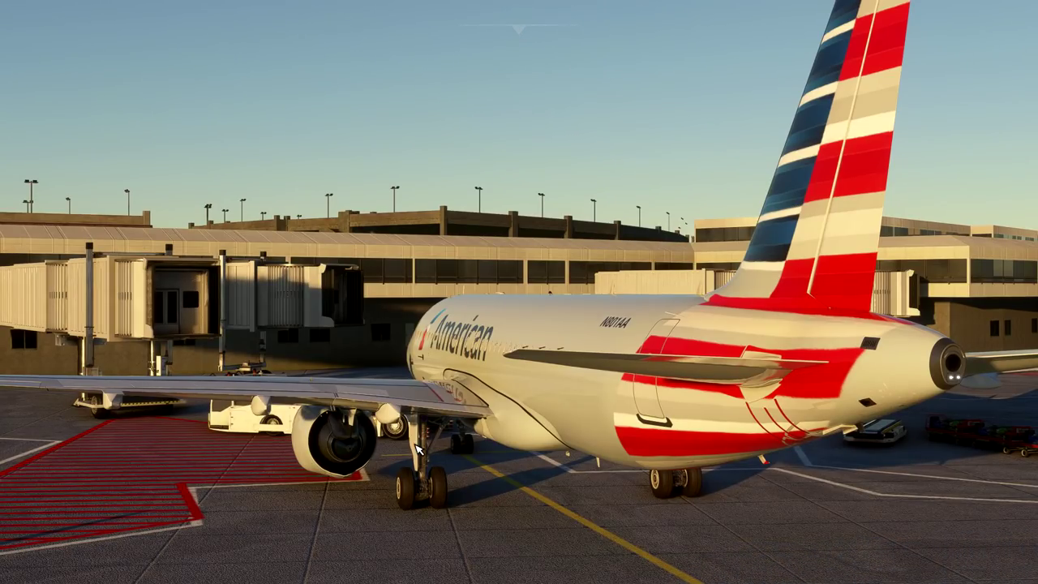
key("End")
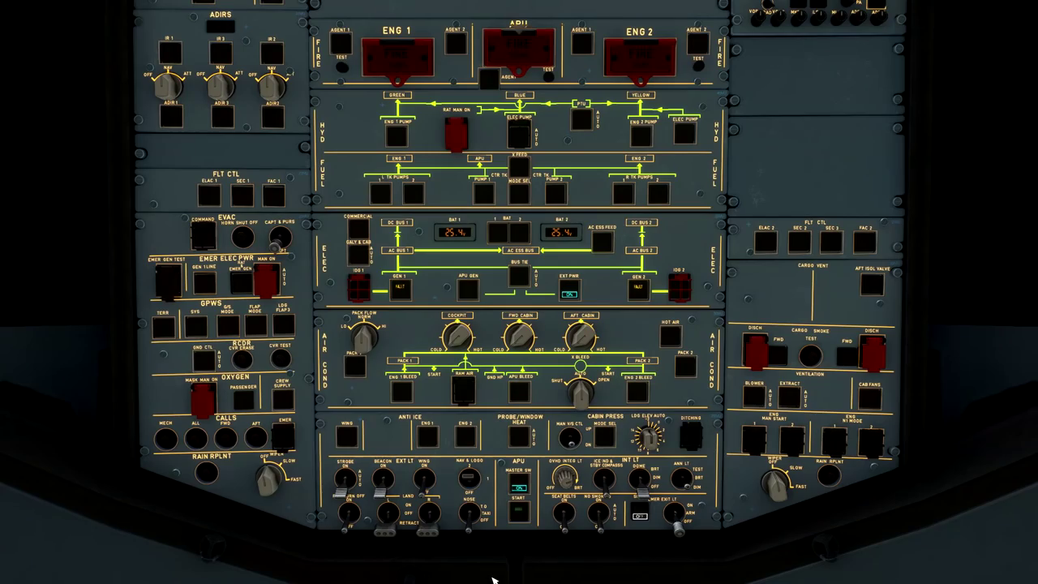
- Switch EXT PWR off on the overhead ELEC panel so it shows AVAIL
scroll(523, 519, "up", 3)
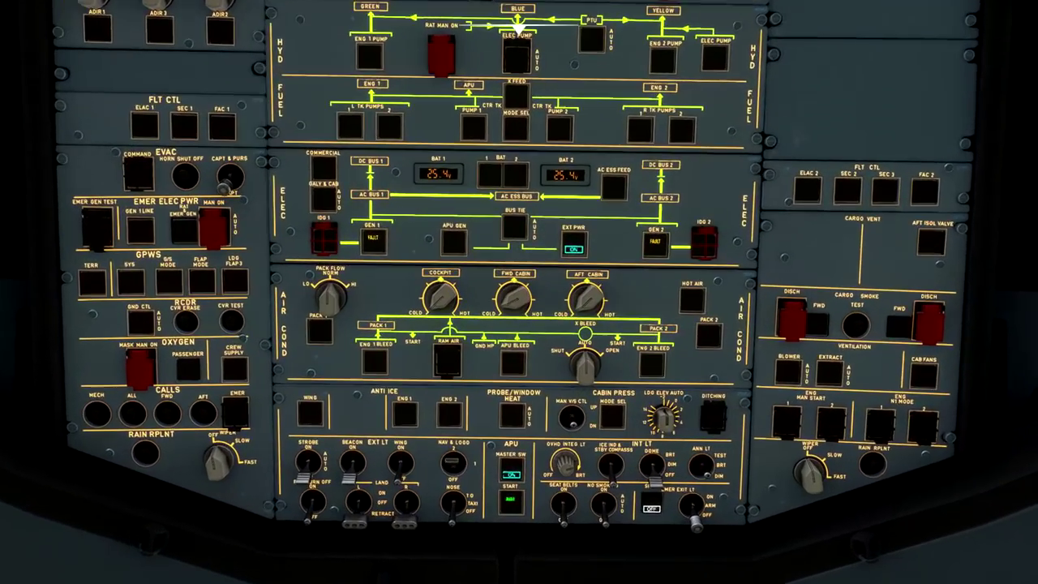
scroll(500, 554, "up", 3)
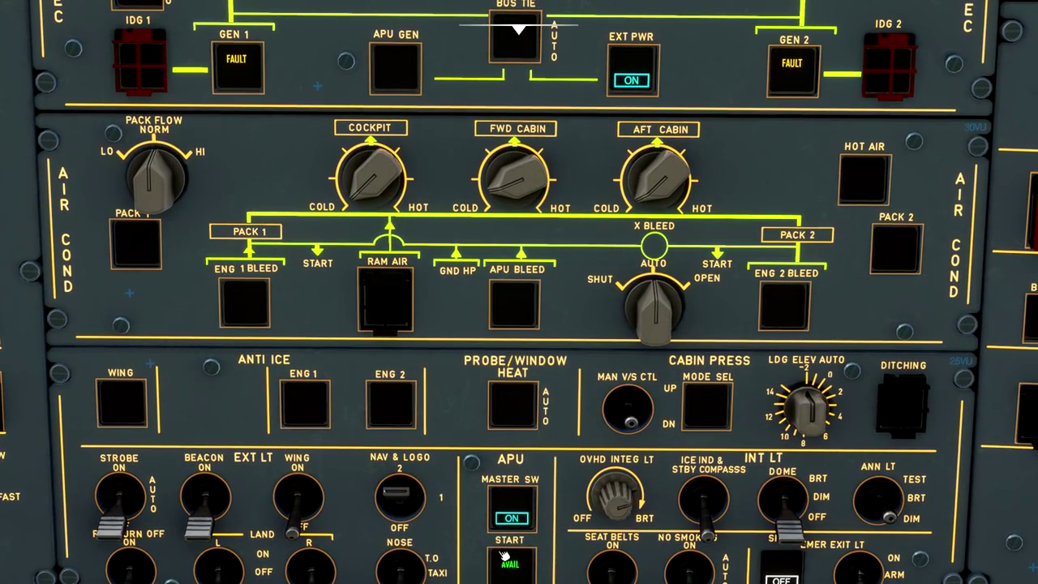
scroll(522, 318, "down", 3)
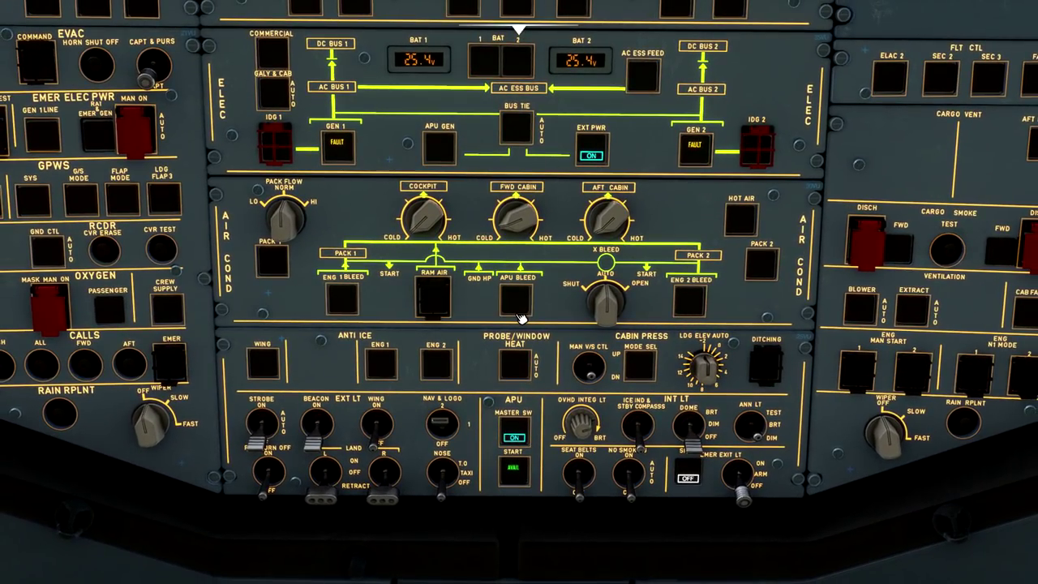
left_click(606, 146)
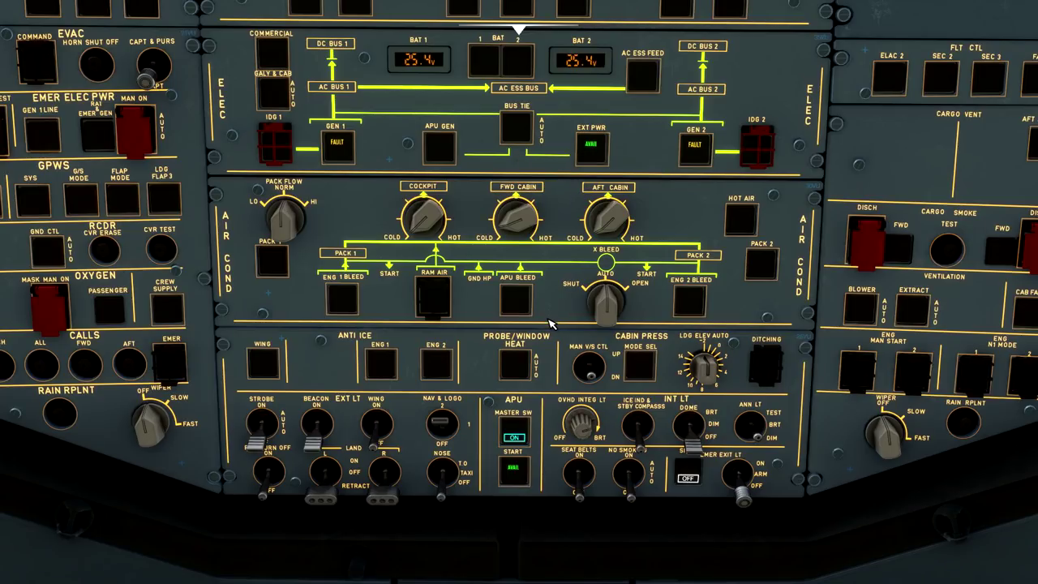
left_click(592, 154)
left_click(601, 146)
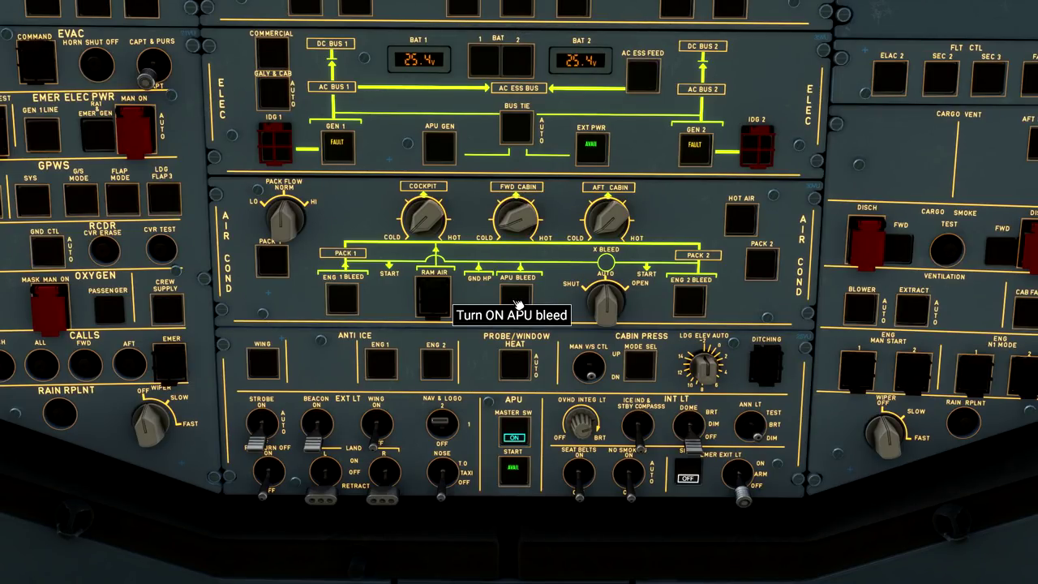
- Turn on APU BLEED and set the cockpit, forward and aft cabin temperature knobs to mid-range
left_click(518, 304)
scroll(424, 219, "up", 5)
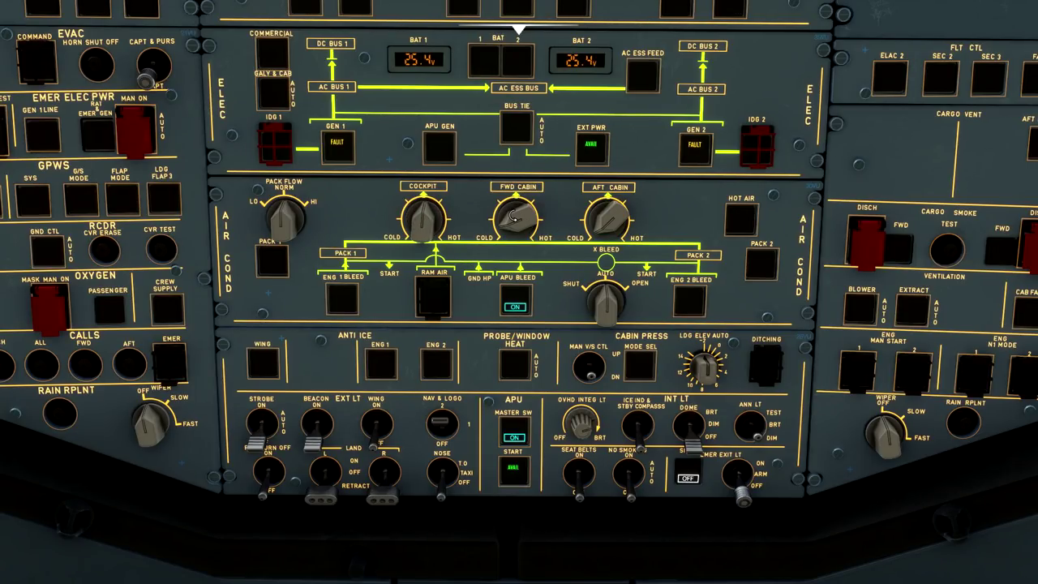
scroll(516, 217, "up", 5)
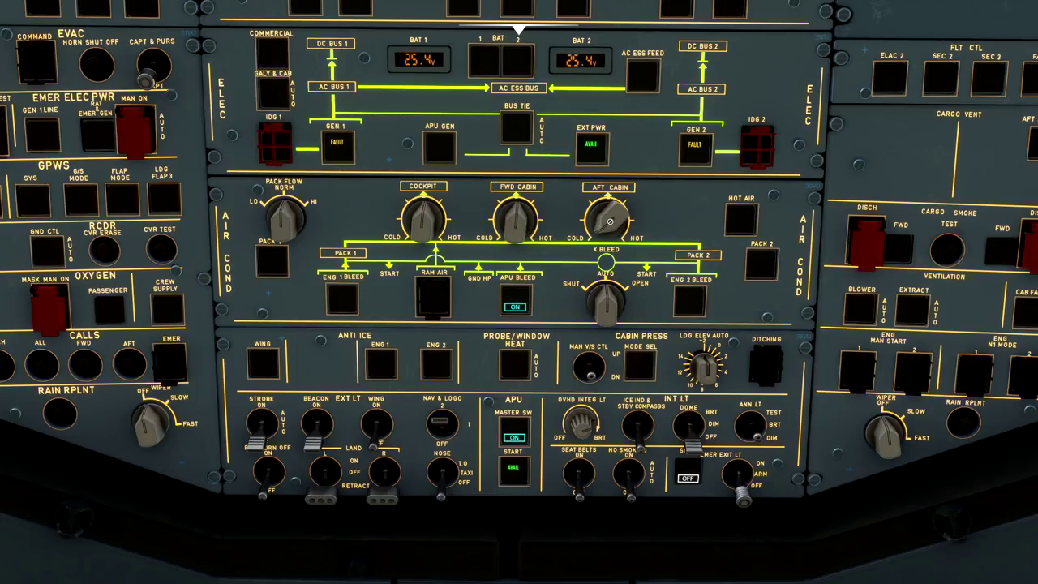
scroll(608, 219, "up", 5)
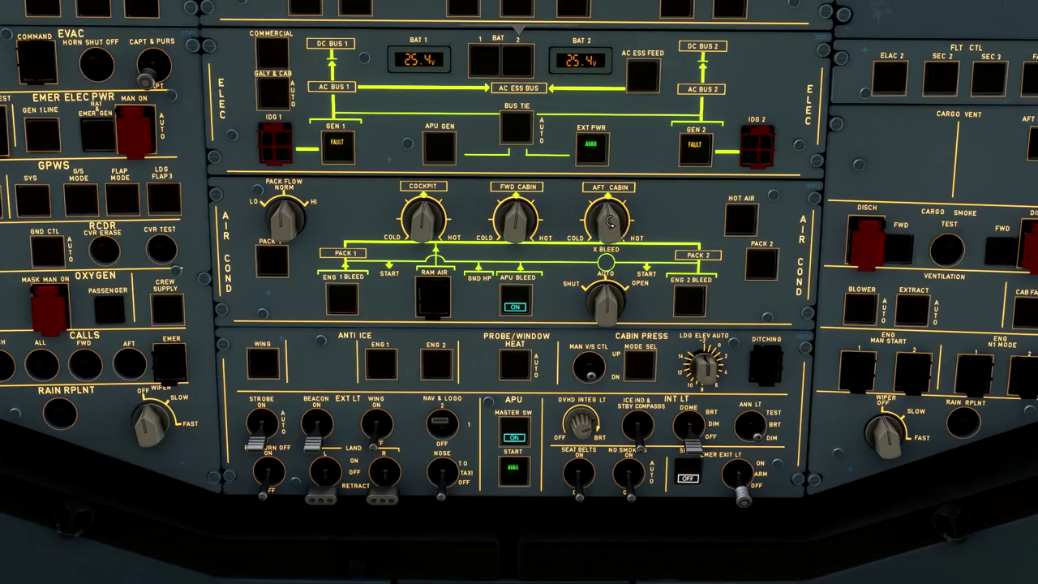
- View the A320 at its gate from an exterior camera, then return to the captain's cockpit view
key("shift+4")
key("shift+4")
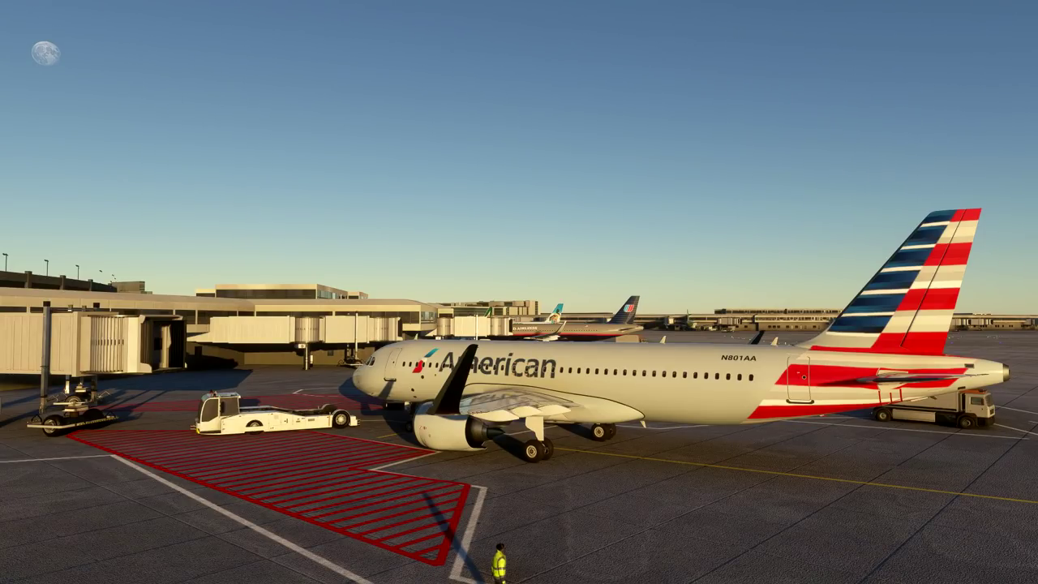
key("End")
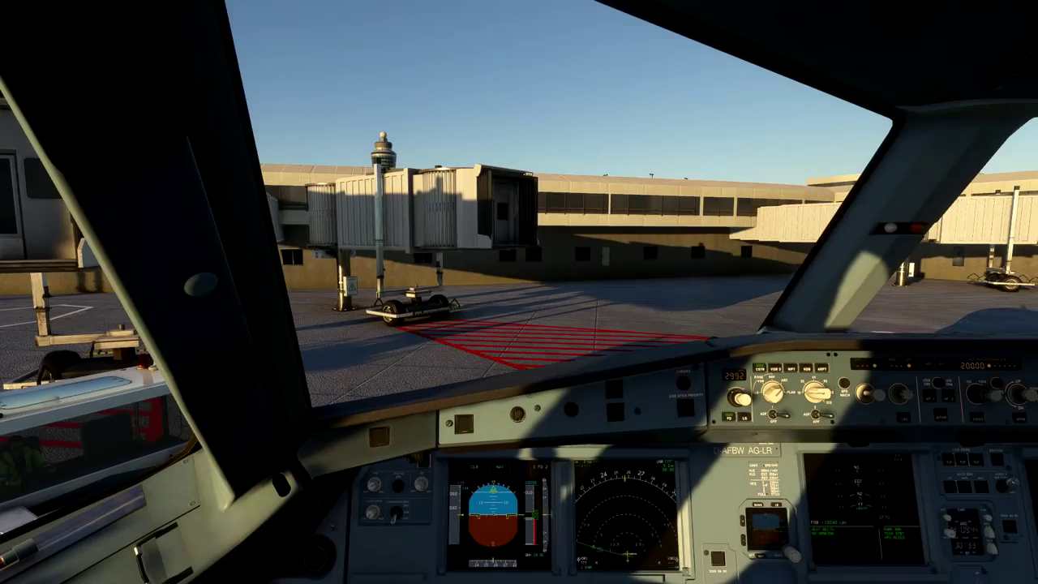